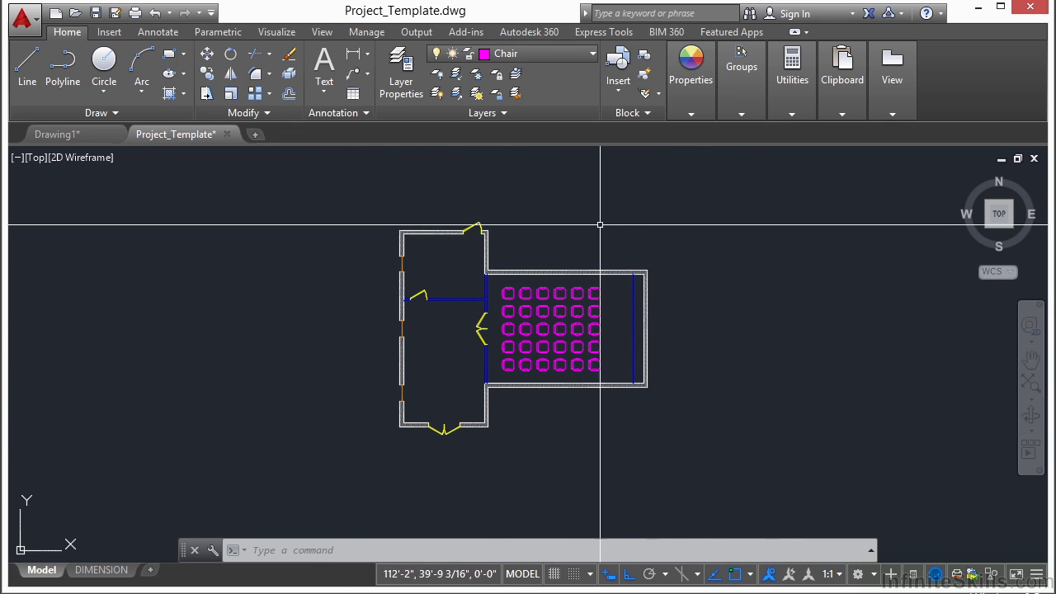
- Make Footing the current layer and start a polyline along the outer north wall, from its northeast corner to its northwest corner
{"action": "left_click", "coordinate": [592, 55]}
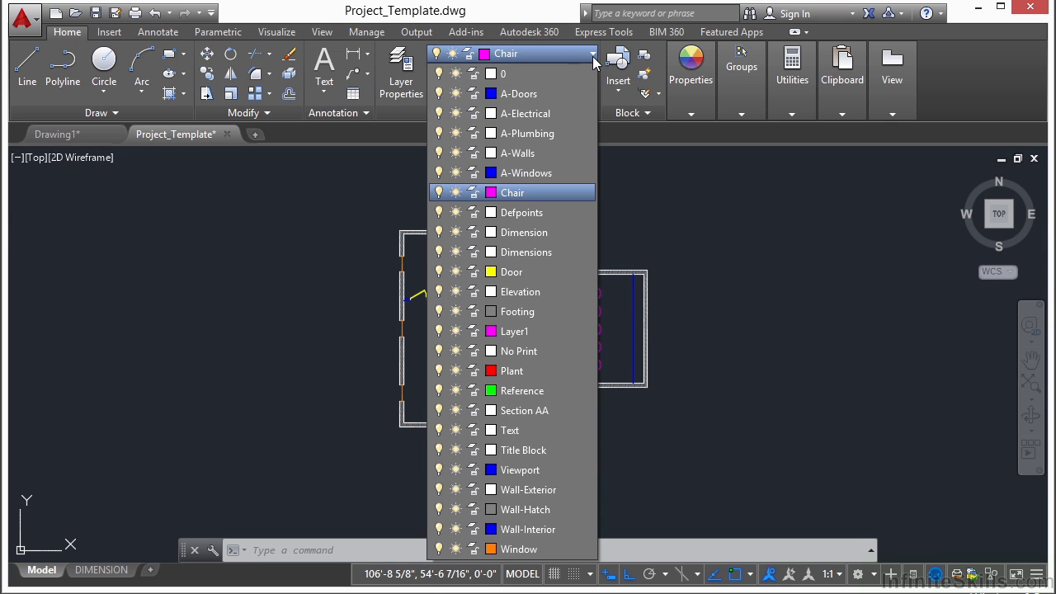
{"action": "left_click", "coordinate": [520, 312]}
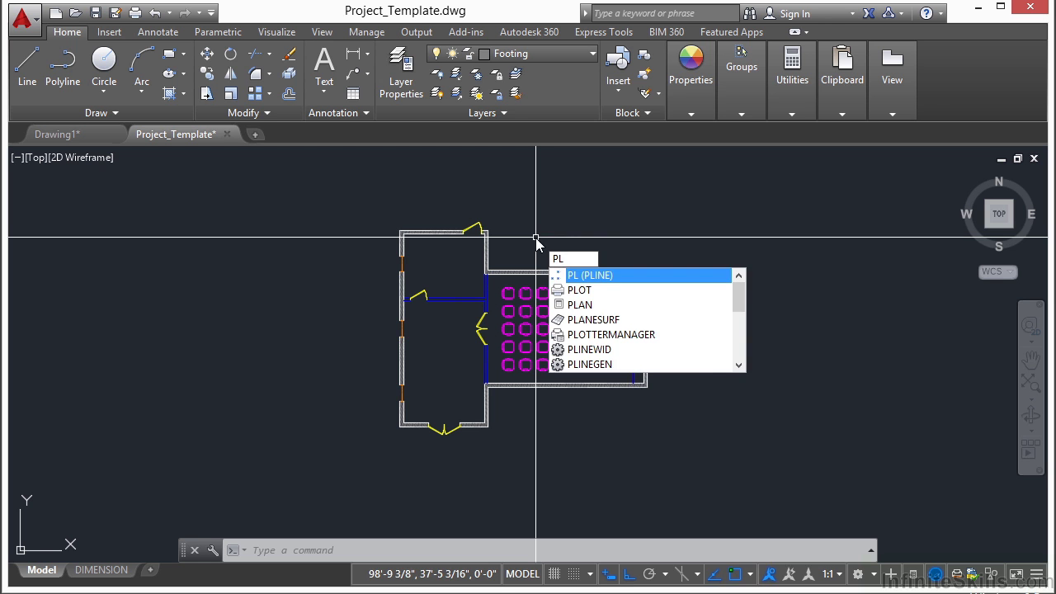
{"action": "key", "text": "Return"}
{"action": "scroll", "coordinate": [532, 235], "scroll_direction": "up", "scroll_amount": 5}
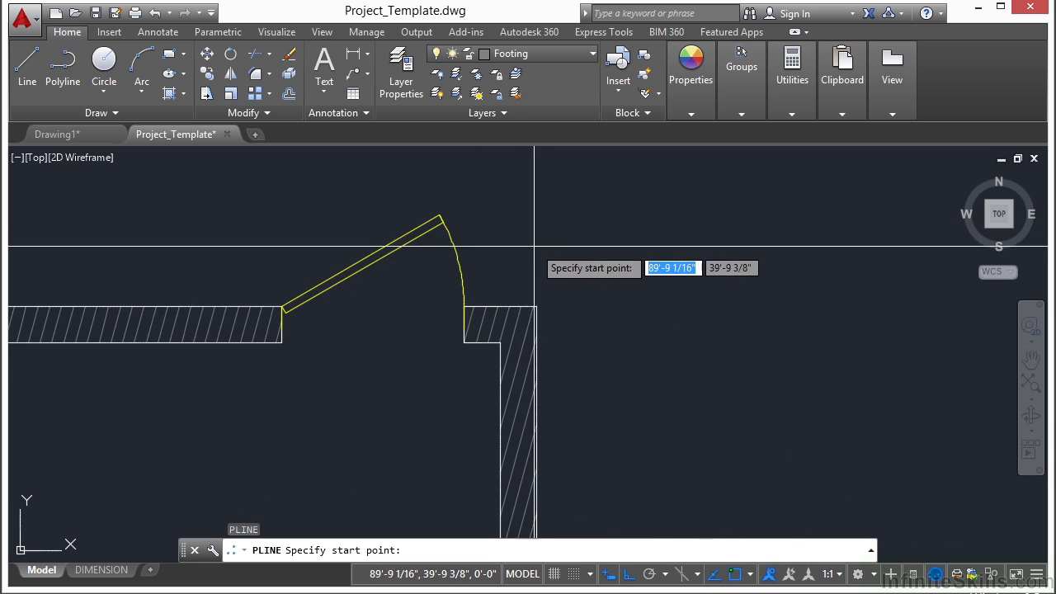
{"action": "scroll", "coordinate": [578, 272], "scroll_direction": "up", "scroll_amount": 3}
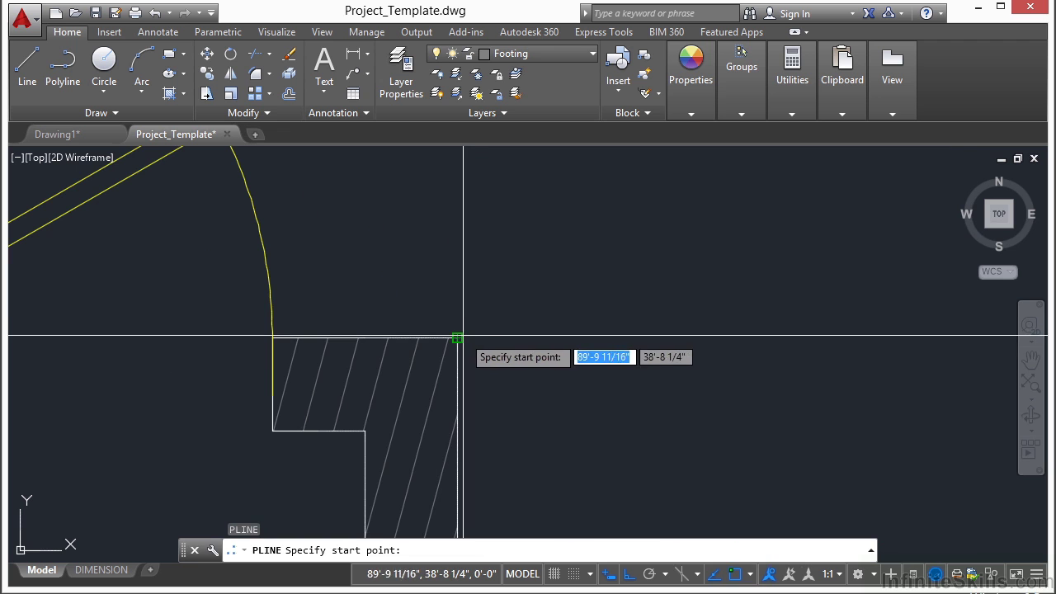
{"action": "left_click", "coordinate": [462, 337]}
{"action": "scroll", "coordinate": [796, 322], "scroll_direction": "down", "scroll_amount": 6}
{"action": "scroll", "coordinate": [103, 325], "scroll_direction": "up", "scroll_amount": 6}
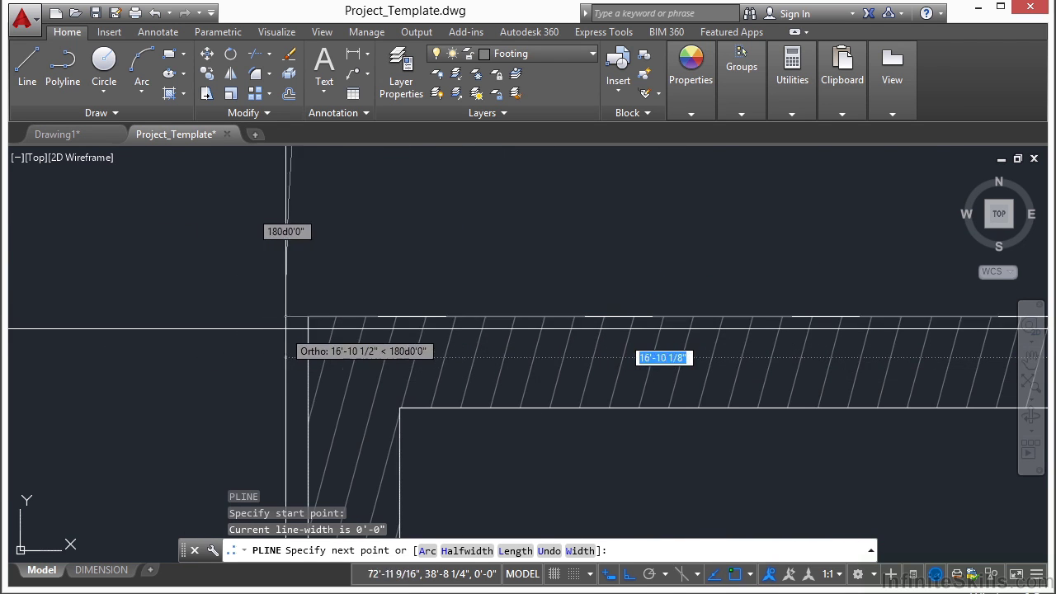
{"action": "left_click", "coordinate": [308, 317]}
- Continue the polyline down the outer west wall and along the south entrance wall to its southeast outer corner
{"action": "scroll", "coordinate": [377, 244], "scroll_direction": "down", "scroll_amount": 6}
{"action": "scroll", "coordinate": [432, 337], "scroll_direction": "down", "scroll_amount": 3}
{"action": "middle_click_drag", "start_coordinate": [445, 436], "coordinate": [439, 99]}
{"action": "scroll", "coordinate": [389, 346], "scroll_direction": "up", "scroll_amount": 10}
{"action": "scroll", "coordinate": [365, 313], "scroll_direction": "up", "scroll_amount": 3}
{"action": "left_click", "coordinate": [388, 294]}
{"action": "scroll", "coordinate": [396, 380], "scroll_direction": "down", "scroll_amount": 5}
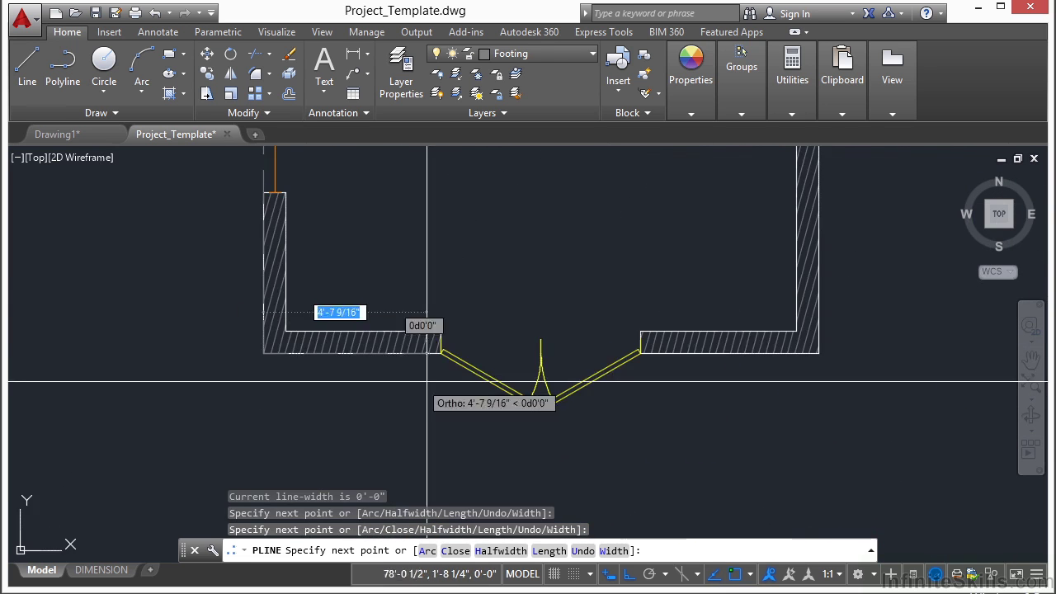
{"action": "scroll", "coordinate": [857, 357], "scroll_direction": "up", "scroll_amount": 6}
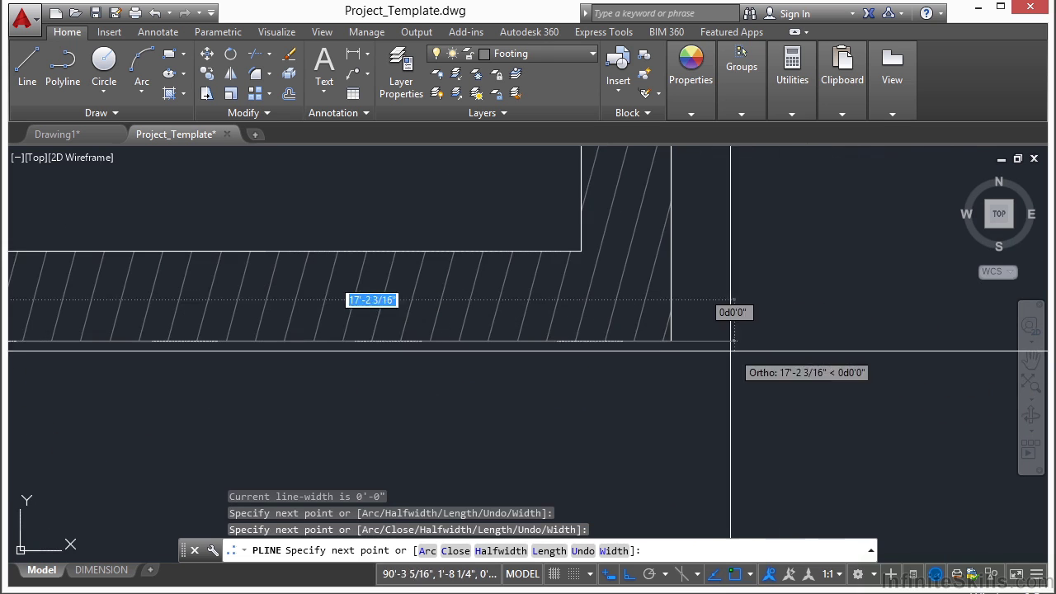
{"action": "left_click", "coordinate": [671, 340]}
- Continue the polyline north to the seating wing, along its outer south wall, and up its east wall to the northeast corner
{"action": "scroll", "coordinate": [516, 450], "scroll_direction": "down", "scroll_amount": 6}
{"action": "scroll", "coordinate": [551, 183], "scroll_direction": "up", "scroll_amount": 4}
{"action": "scroll", "coordinate": [549, 189], "scroll_direction": "up", "scroll_amount": 3}
{"action": "scroll", "coordinate": [355, 289], "scroll_direction": "down", "scroll_amount": 7}
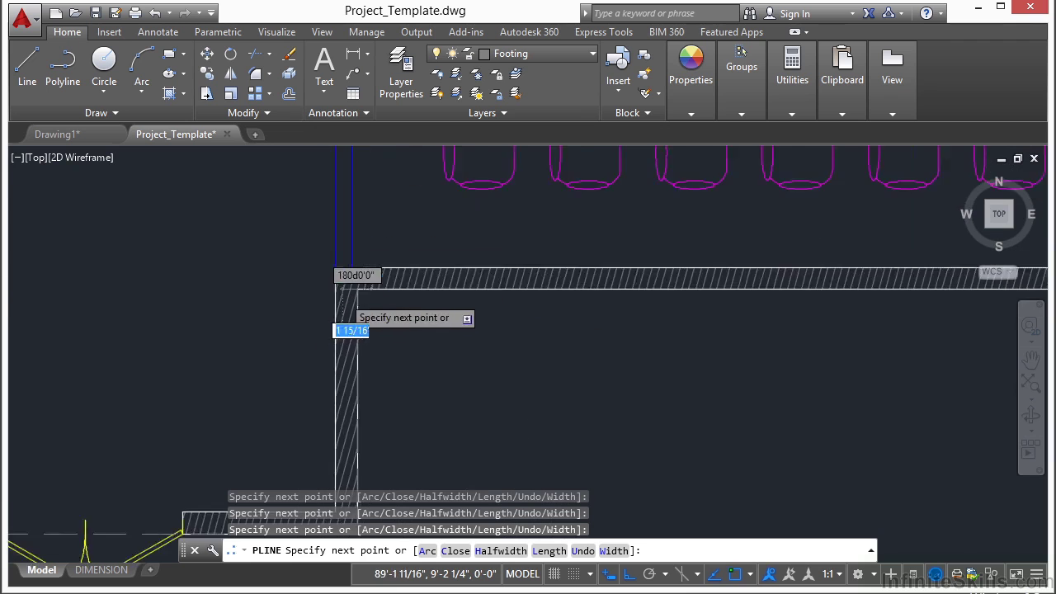
{"action": "scroll", "coordinate": [742, 281], "scroll_direction": "up", "scroll_amount": 4}
{"action": "scroll", "coordinate": [635, 379], "scroll_direction": "down", "scroll_amount": 4}
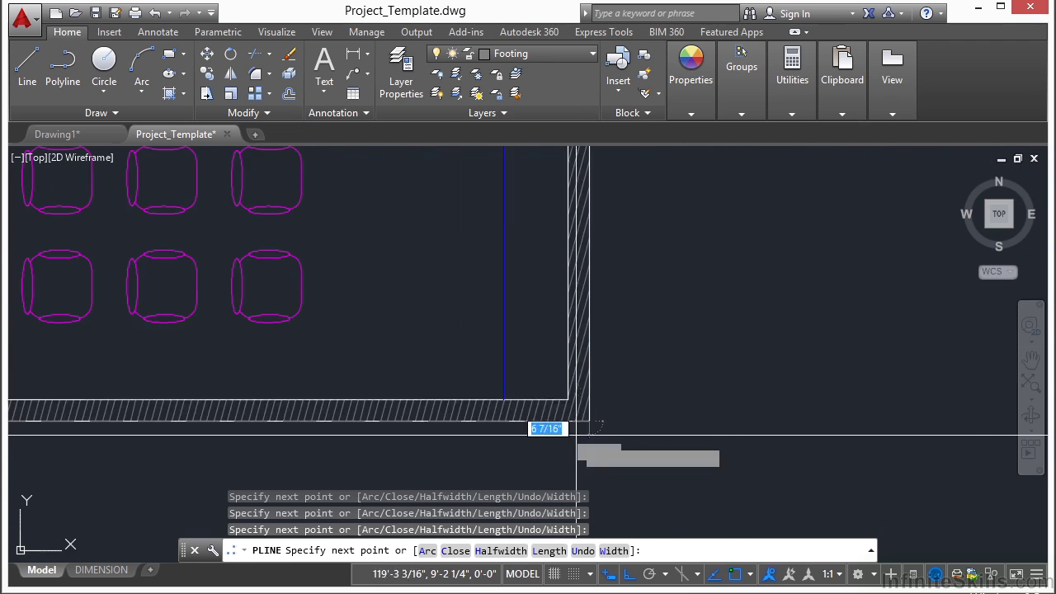
{"action": "scroll", "coordinate": [714, 393], "scroll_direction": "up", "scroll_amount": 5}
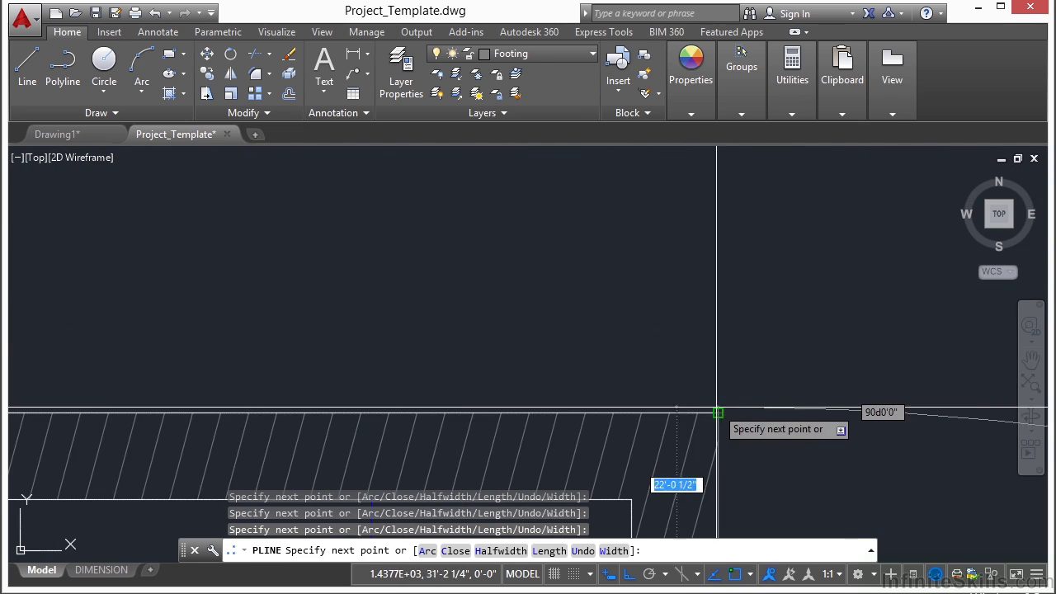
- Trace the seating wing's outer north wall back to the inner corner and close the polyline at its start point
{"action": "scroll", "coordinate": [716, 410], "scroll_direction": "down", "scroll_amount": 6}
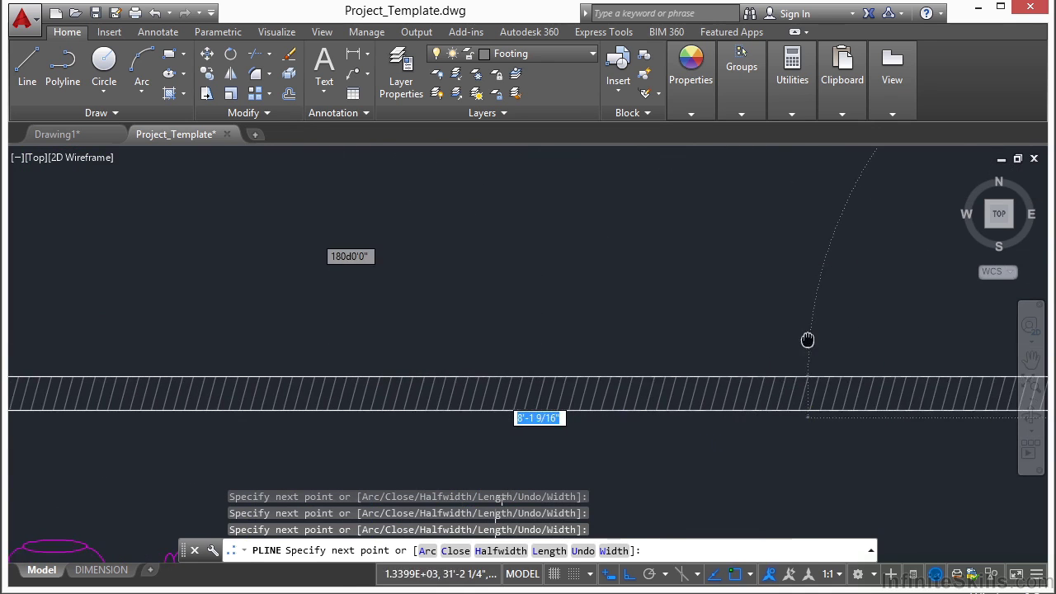
{"action": "scroll", "coordinate": [329, 359], "scroll_direction": "up", "scroll_amount": 5}
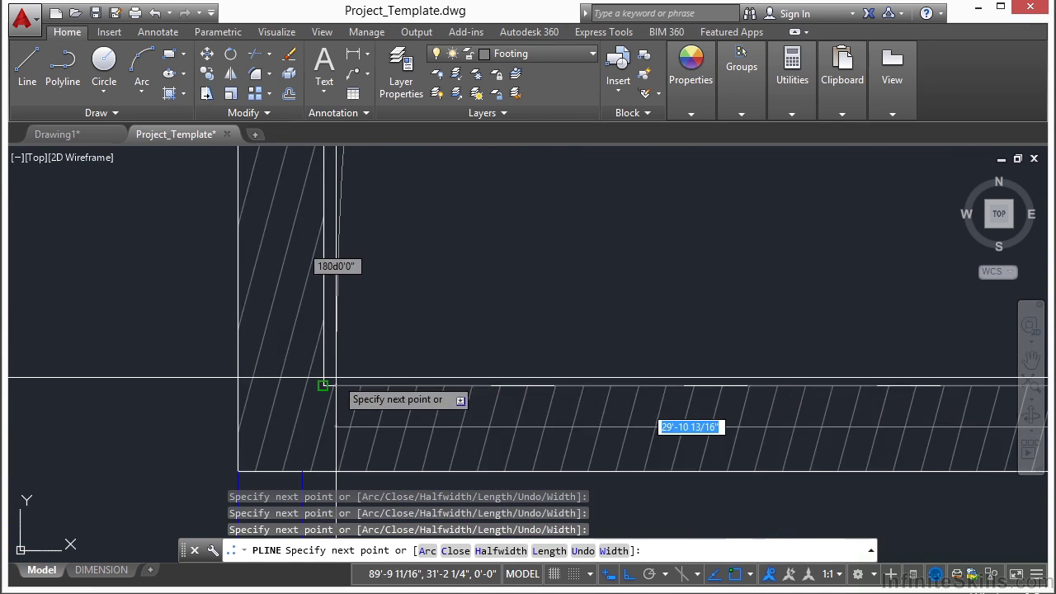
{"action": "left_click", "coordinate": [315, 388]}
{"action": "scroll", "coordinate": [444, 357], "scroll_direction": "down", "scroll_amount": 6}
{"action": "middle_click_drag", "start_coordinate": [530, 240], "coordinate": [526, 365]}
{"action": "scroll", "coordinate": [438, 258], "scroll_direction": "up", "scroll_amount": 2}
{"action": "scroll", "coordinate": [438, 262], "scroll_direction": "up", "scroll_amount": 2}
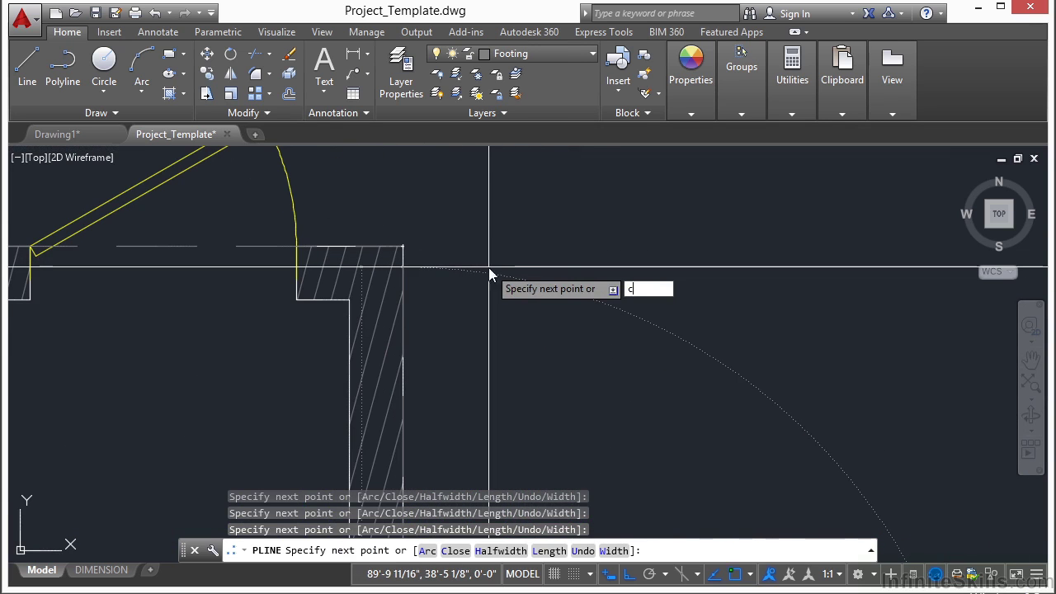
{"action": "key", "text": "Return"}
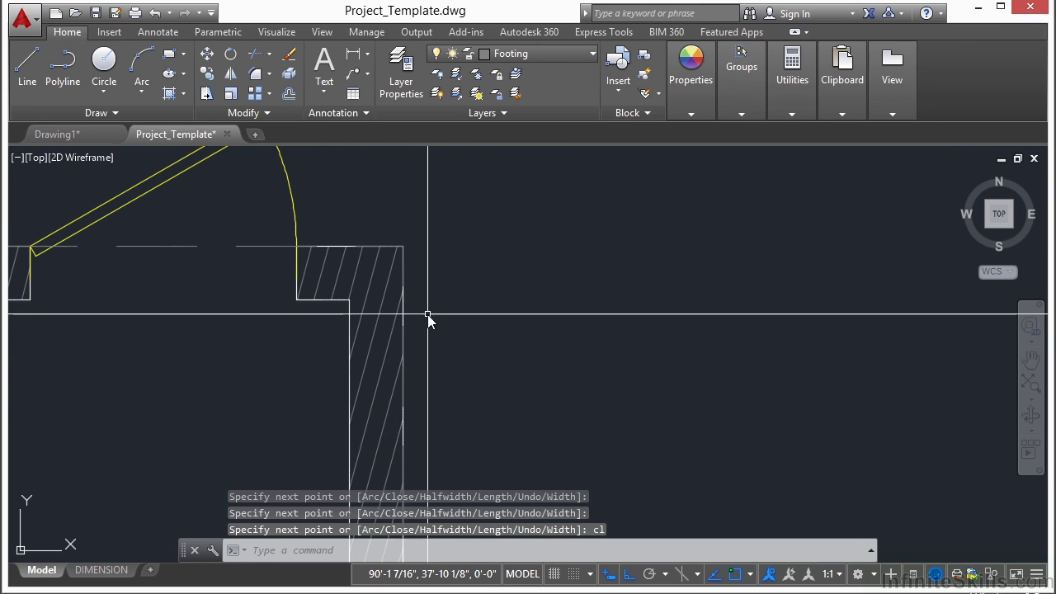
{"action": "type", "text": "di"}
{"action": "key", "text": "Return"}
{"action": "scroll", "coordinate": [450, 340], "scroll_direction": "down", "scroll_amount": 2}
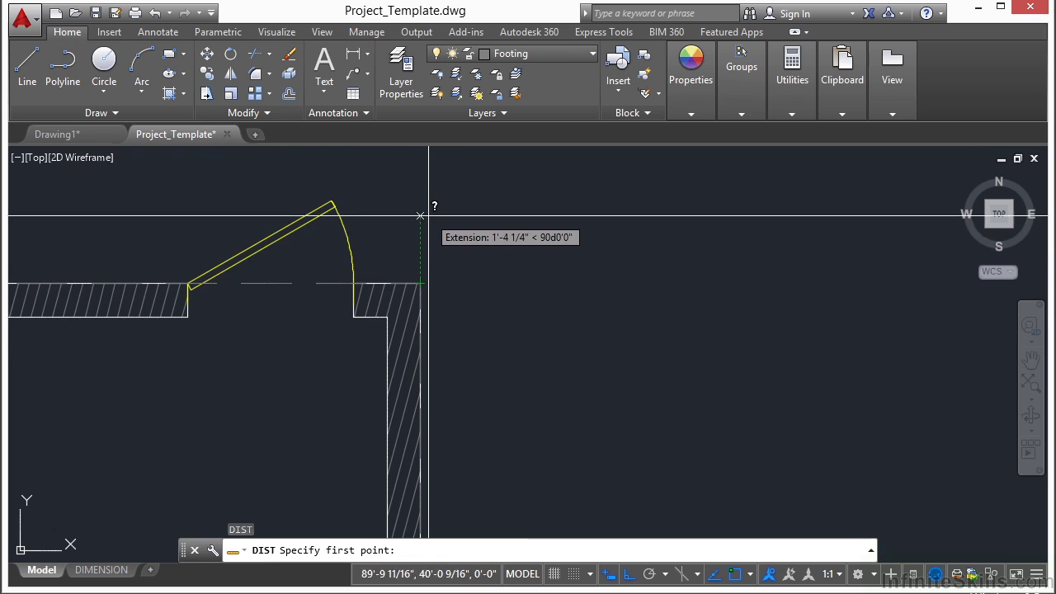
{"action": "key", "text": "Escape"}
{"action": "key", "text": "Escape"}
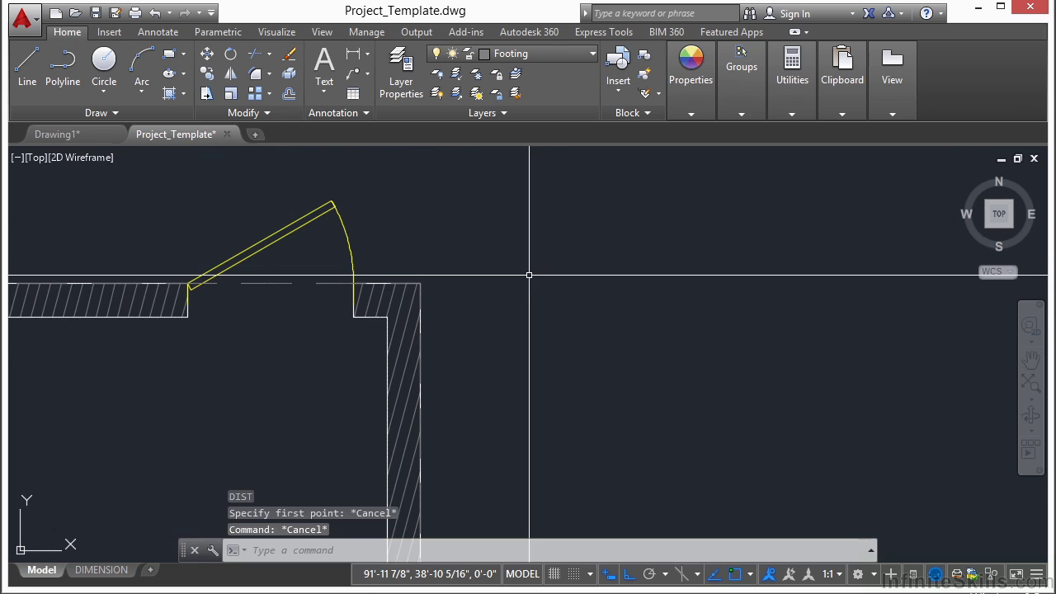
- Offset the traced building outline 2' outward to form the footing line around the exterior walls
{"action": "type", "text": "o"}
{"action": "key", "text": "Return"}
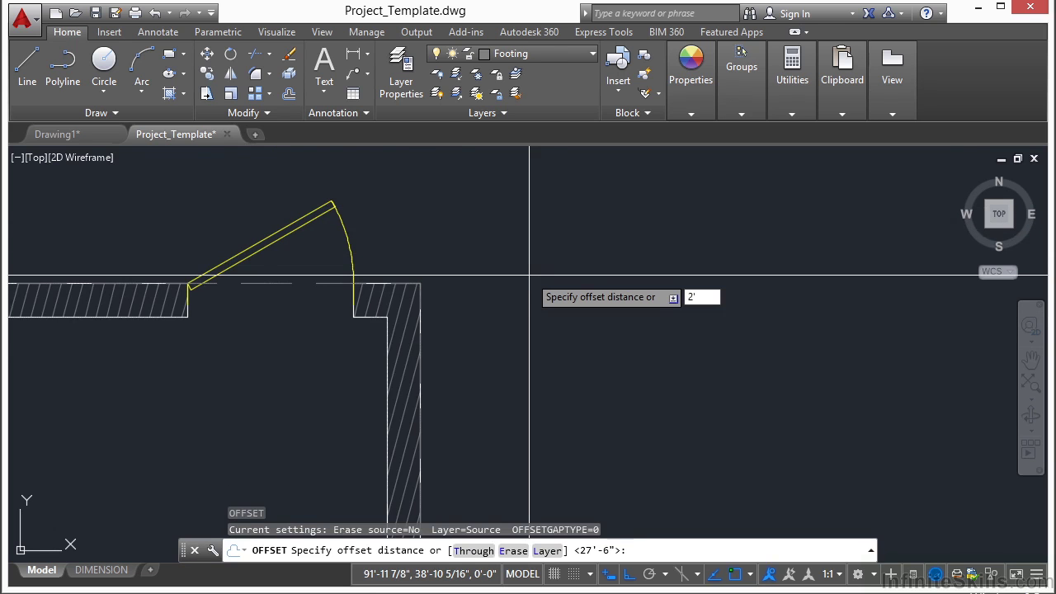
{"action": "type", "text": "2'"}
{"action": "key", "text": "Return"}
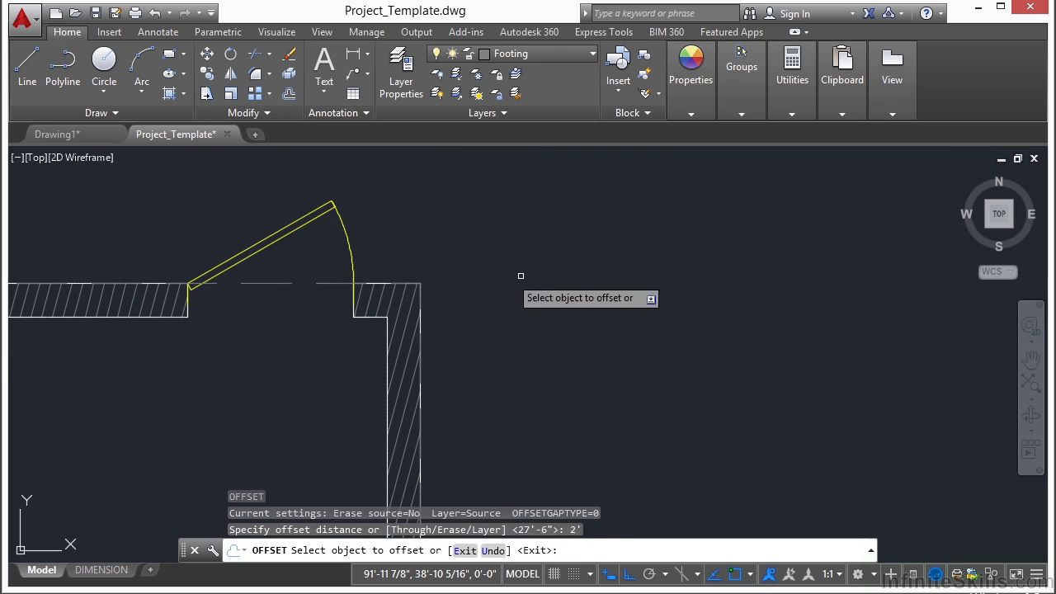
{"action": "left_click", "coordinate": [284, 284]}
{"action": "left_click", "coordinate": [407, 213]}
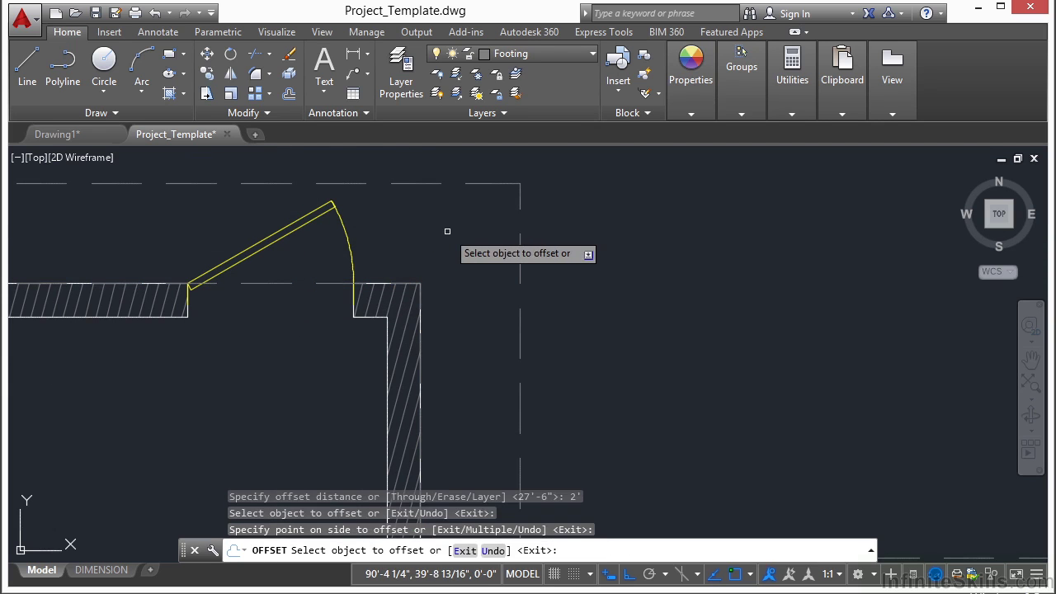
{"action": "key", "text": "Return"}
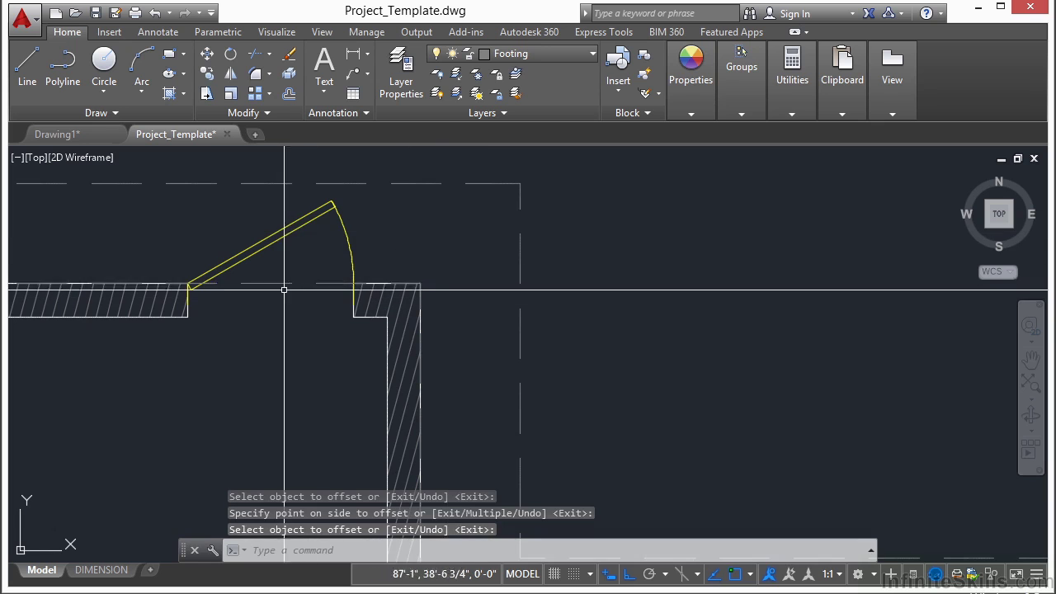
- Erase the original polyline on the outer wall faces, keeping only the offset footing outline
{"action": "right_click", "coordinate": [295, 341]}
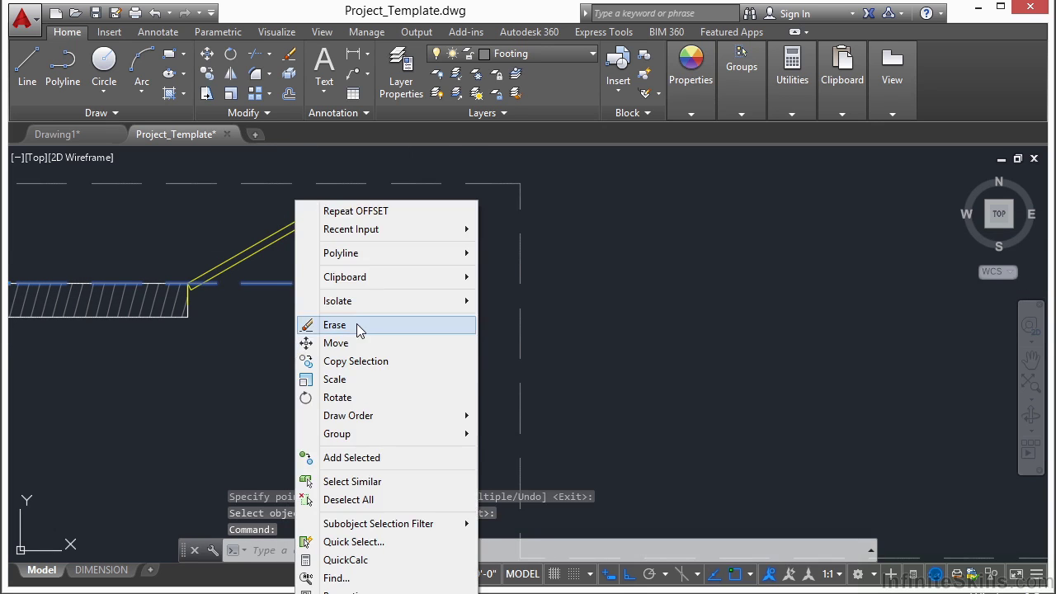
{"action": "left_click", "coordinate": [355, 329]}
{"action": "scroll", "coordinate": [569, 238], "scroll_direction": "down", "scroll_amount": 6}
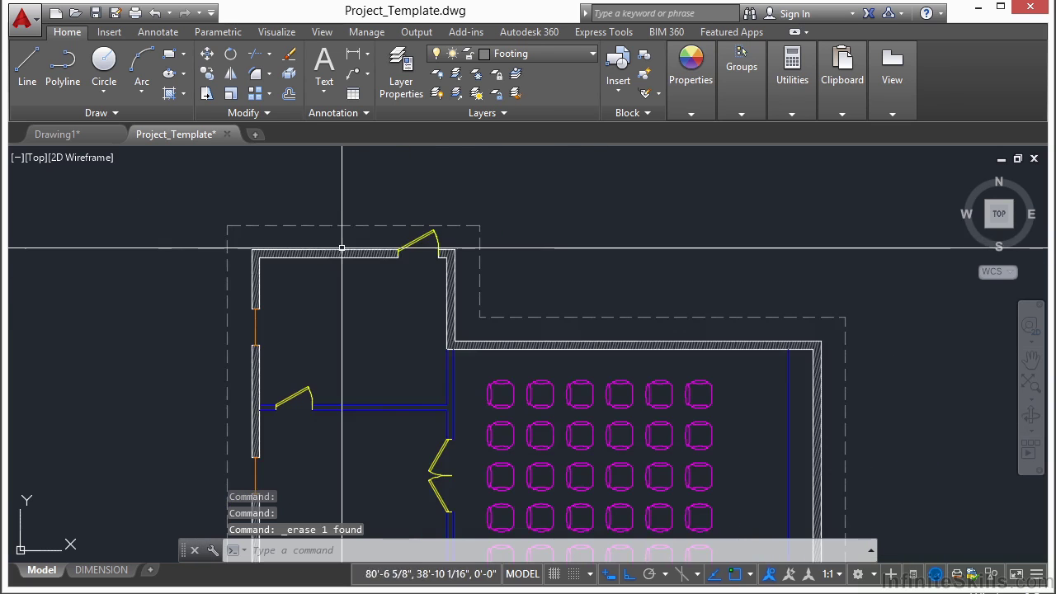
{"action": "middle_click_drag", "start_coordinate": [395, 353], "coordinate": [407, 314]}
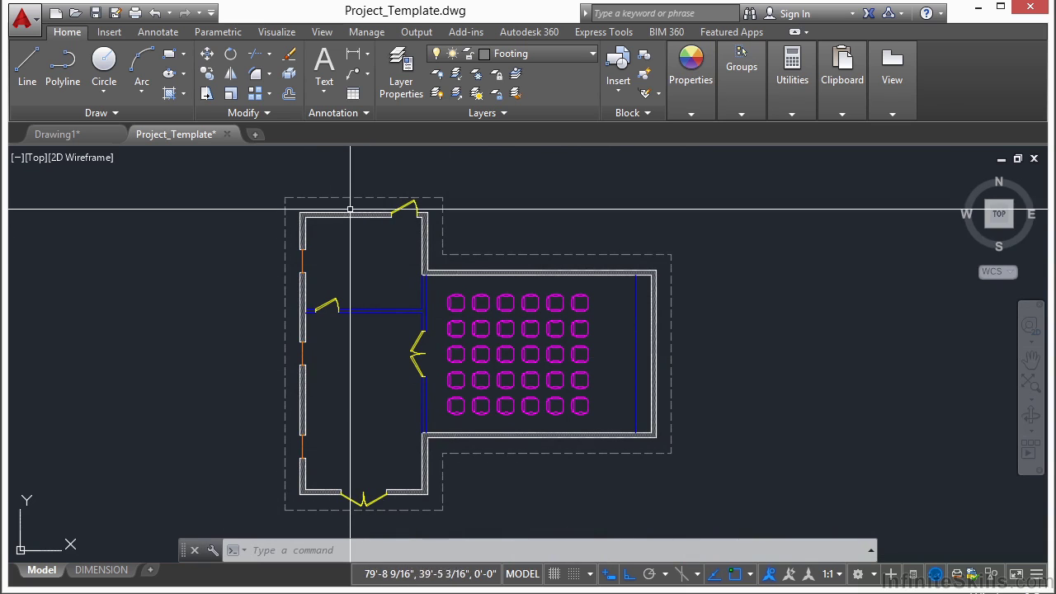
{"action": "middle_click_drag", "start_coordinate": [376, 281], "coordinate": [409, 267]}
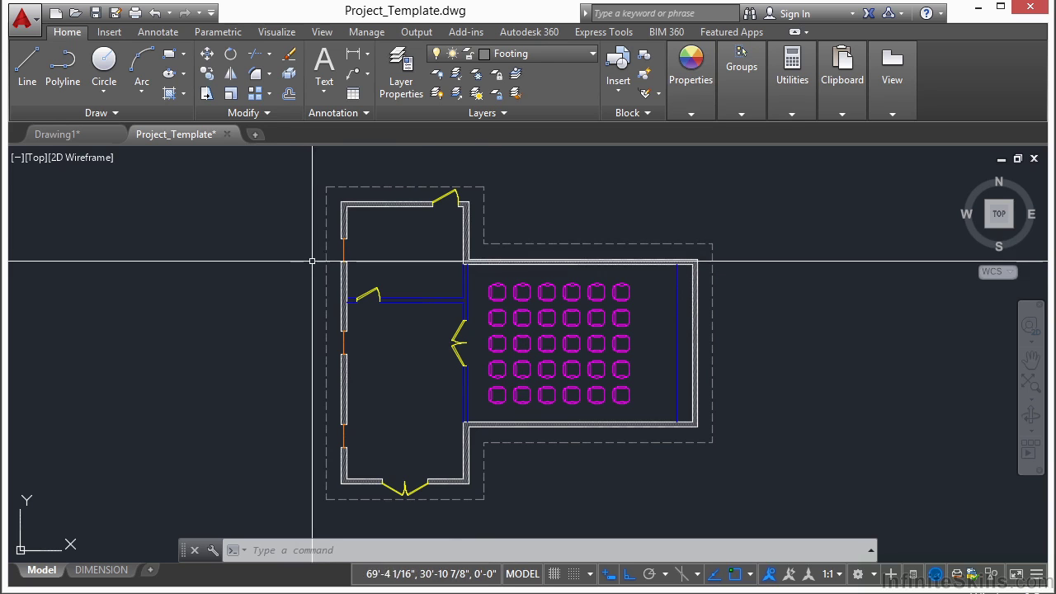
- Make Plant the current layer and insert the PLANT block outside the building, west of the footing line
{"action": "left_click", "coordinate": [577, 54]}
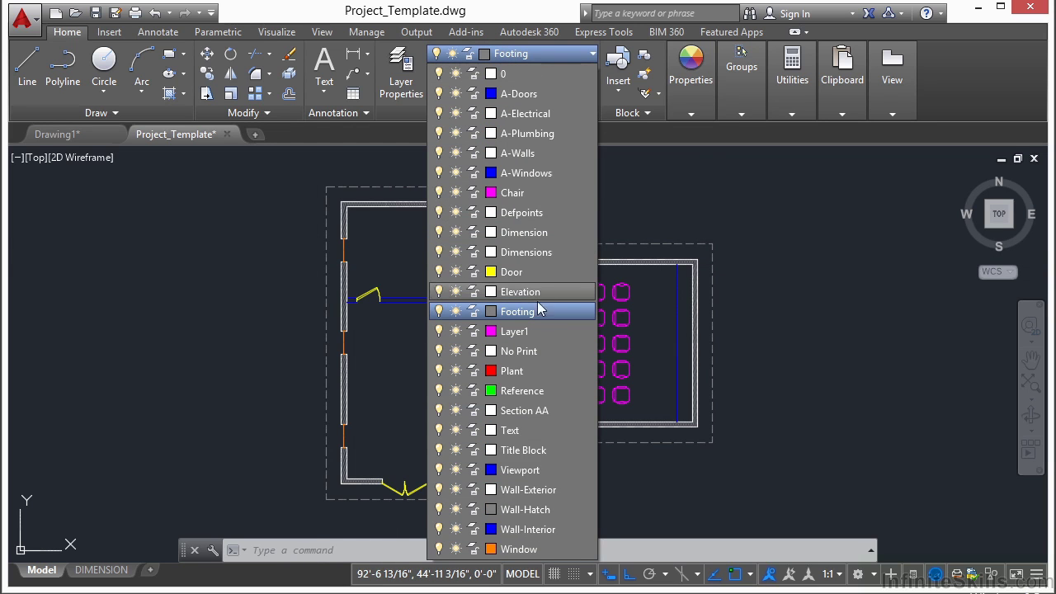
{"action": "left_click", "coordinate": [522, 372]}
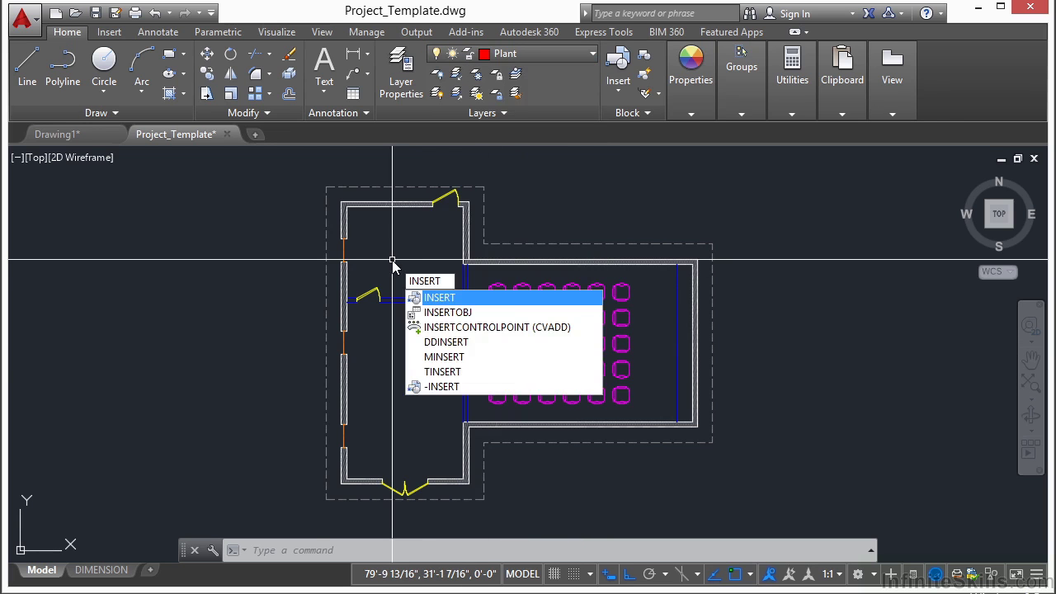
{"action": "key", "text": "Return"}
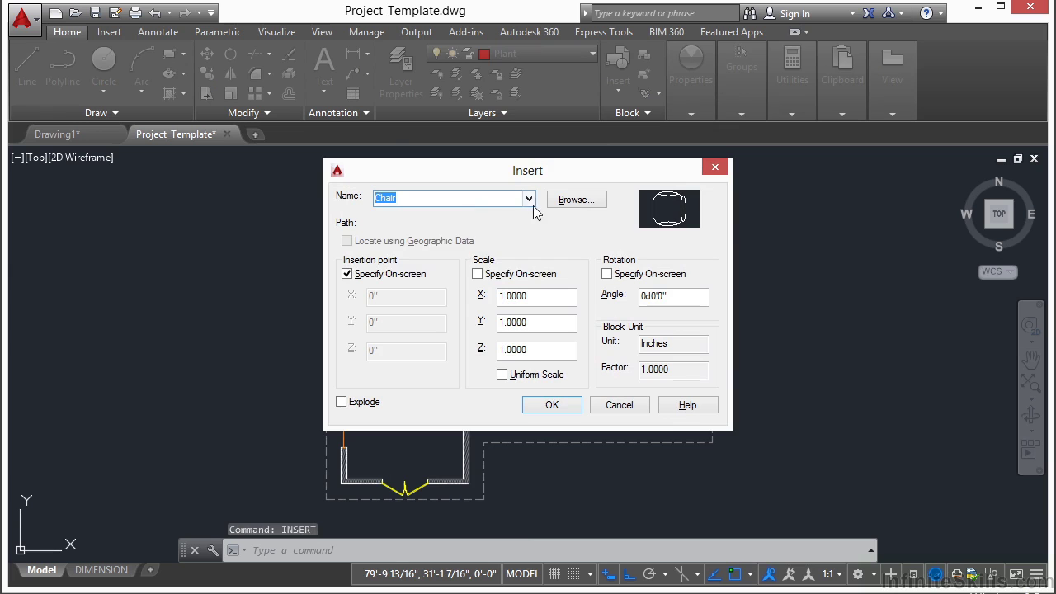
{"action": "left_click", "coordinate": [529, 199]}
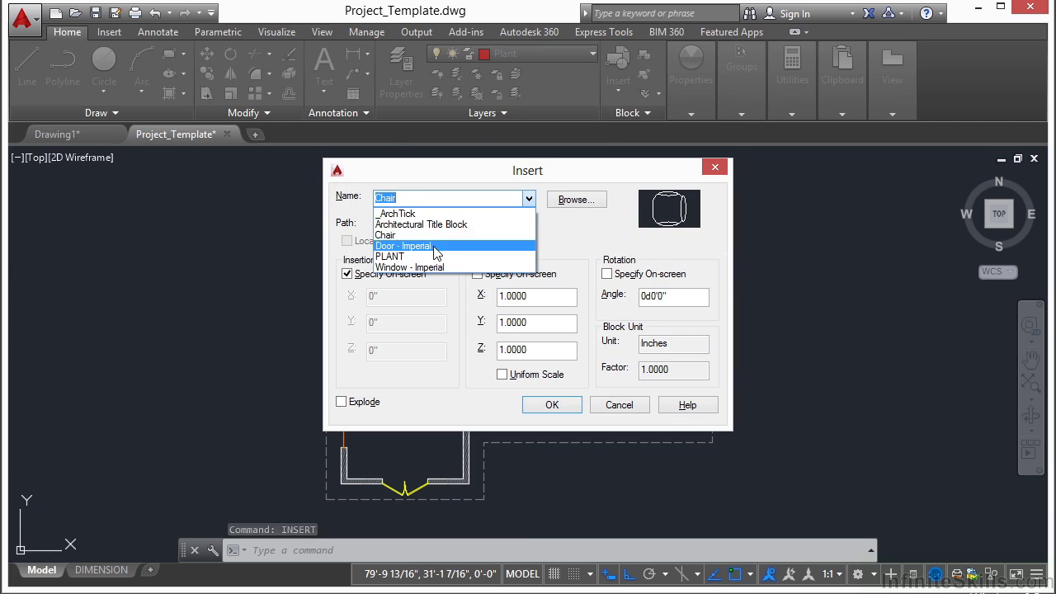
{"action": "left_click", "coordinate": [393, 257]}
{"action": "left_click", "coordinate": [551, 405]}
{"action": "scroll", "coordinate": [411, 356], "scroll_direction": "down", "scroll_amount": 2}
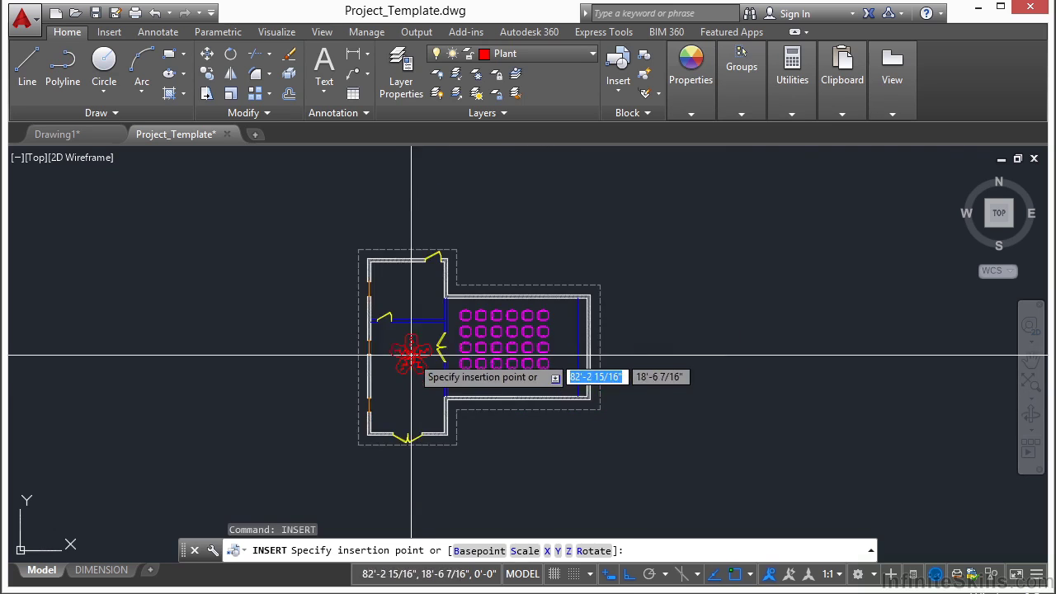
{"action": "scroll", "coordinate": [417, 346], "scroll_direction": "up", "scroll_amount": 4}
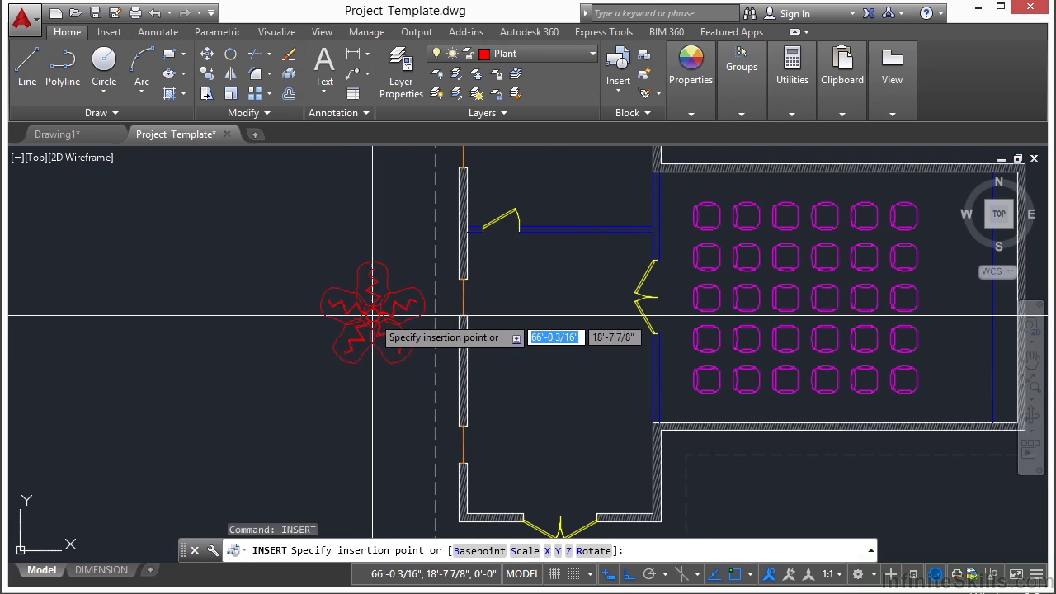
{"action": "scroll", "coordinate": [358, 313], "scroll_direction": "down", "scroll_amount": 2}
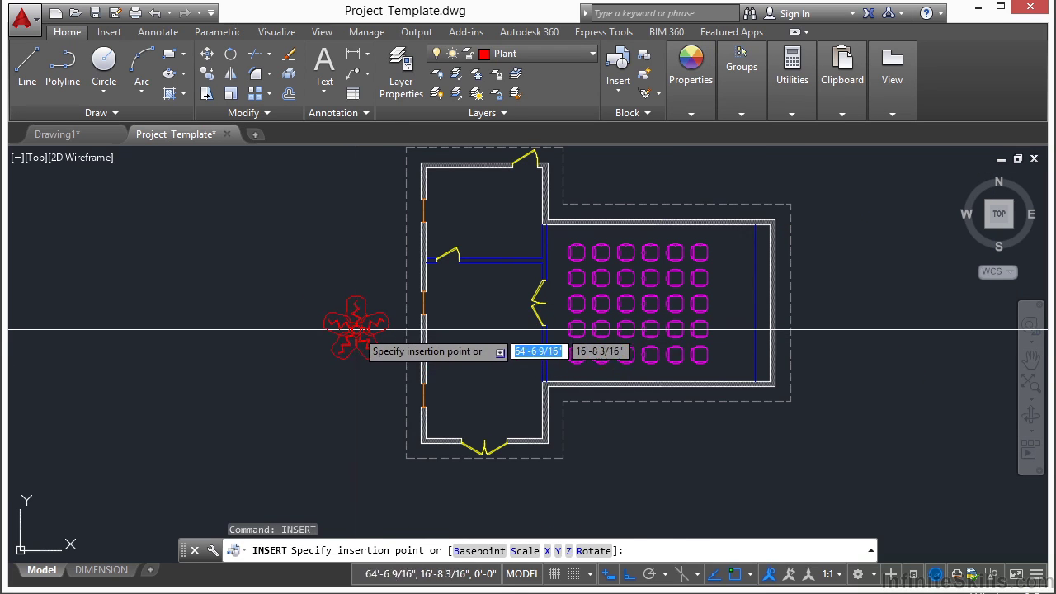
{"action": "left_click", "coordinate": [355, 329]}
- Offset the footing outline outward with the Through option so the new outline passes through the plant's centre
{"action": "type", "text": "OF"}
{"action": "key", "text": "Return"}
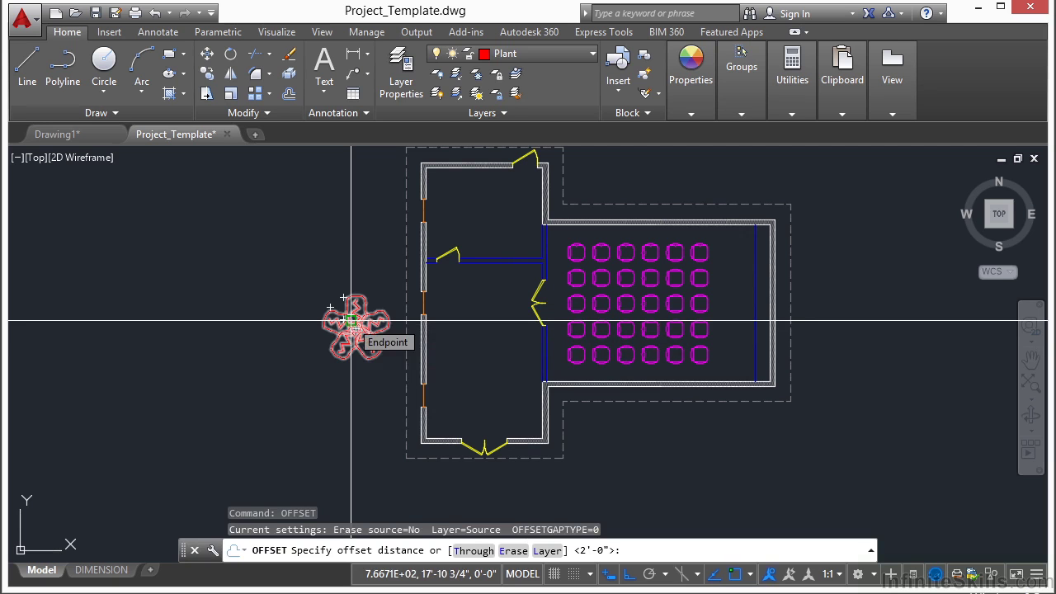
{"action": "scroll", "coordinate": [401, 382], "scroll_direction": "up", "scroll_amount": 5}
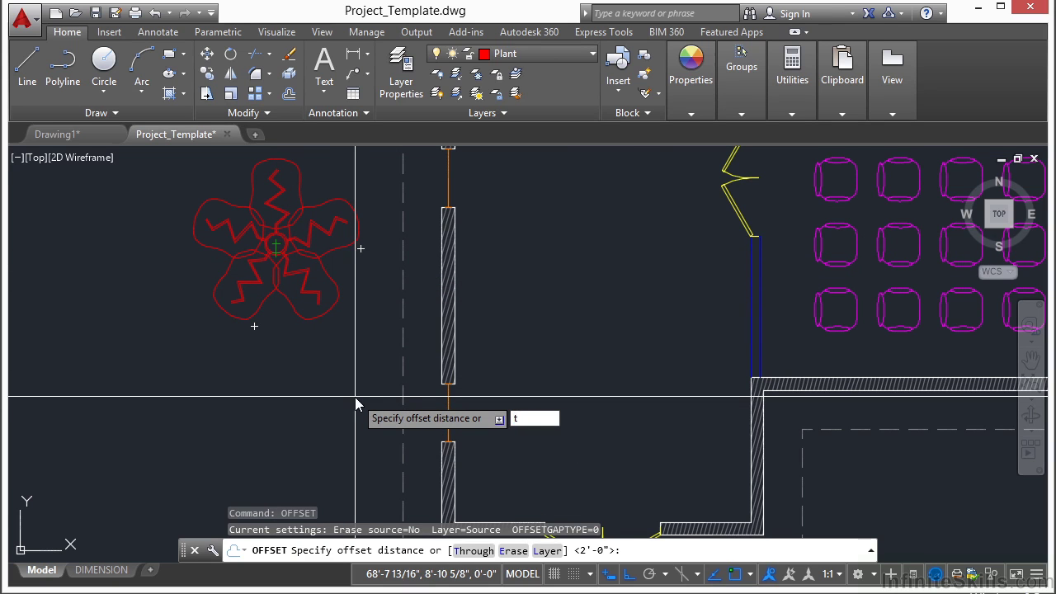
{"action": "key", "text": "Return"}
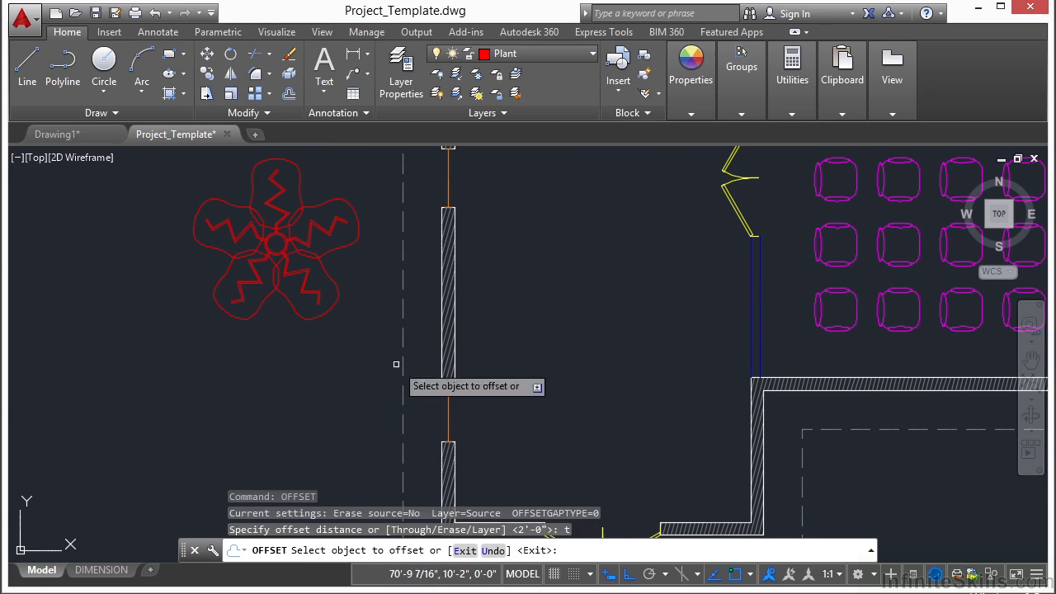
{"action": "left_click", "coordinate": [403, 288]}
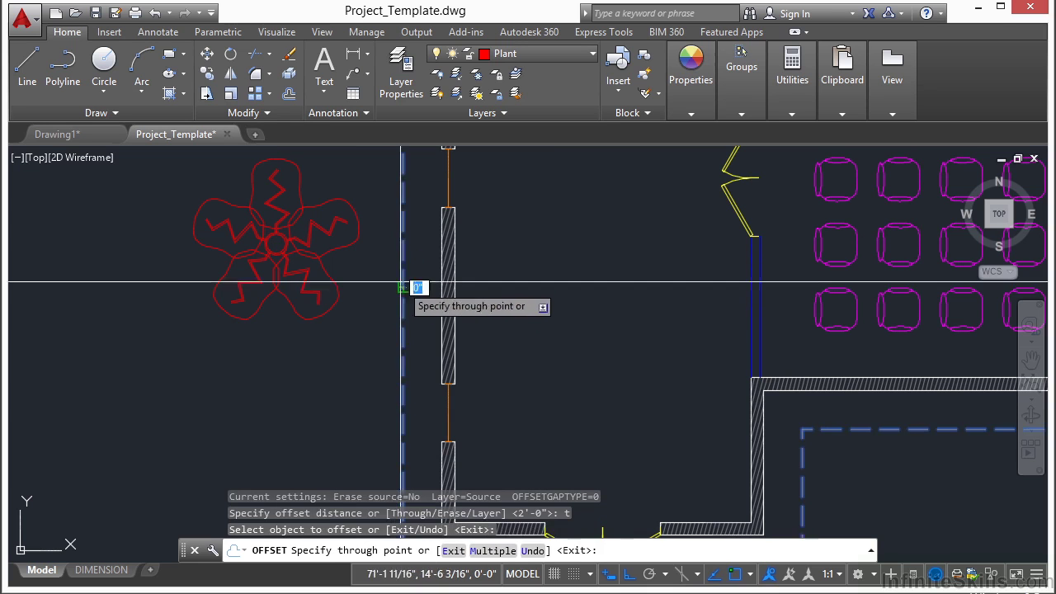
{"action": "scroll", "coordinate": [280, 243], "scroll_direction": "up", "scroll_amount": 6}
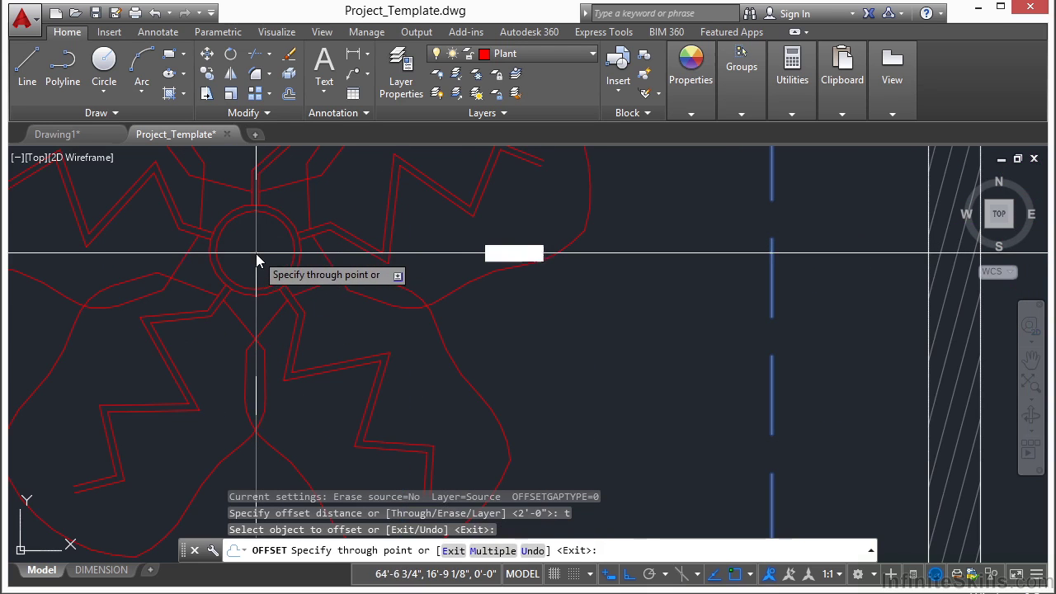
{"action": "key", "text": "Return"}
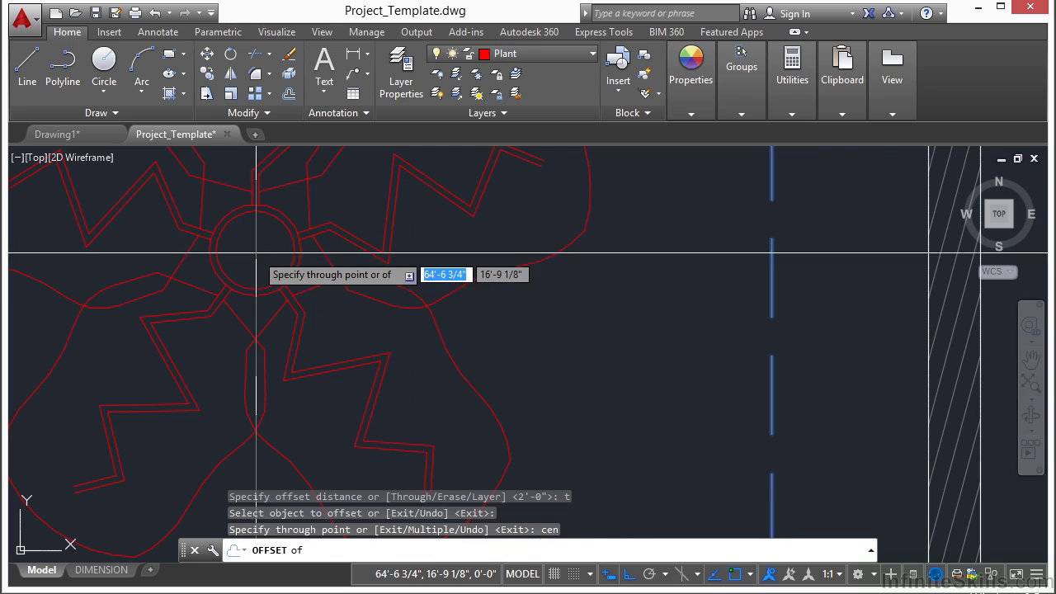
{"action": "left_click", "coordinate": [275, 260]}
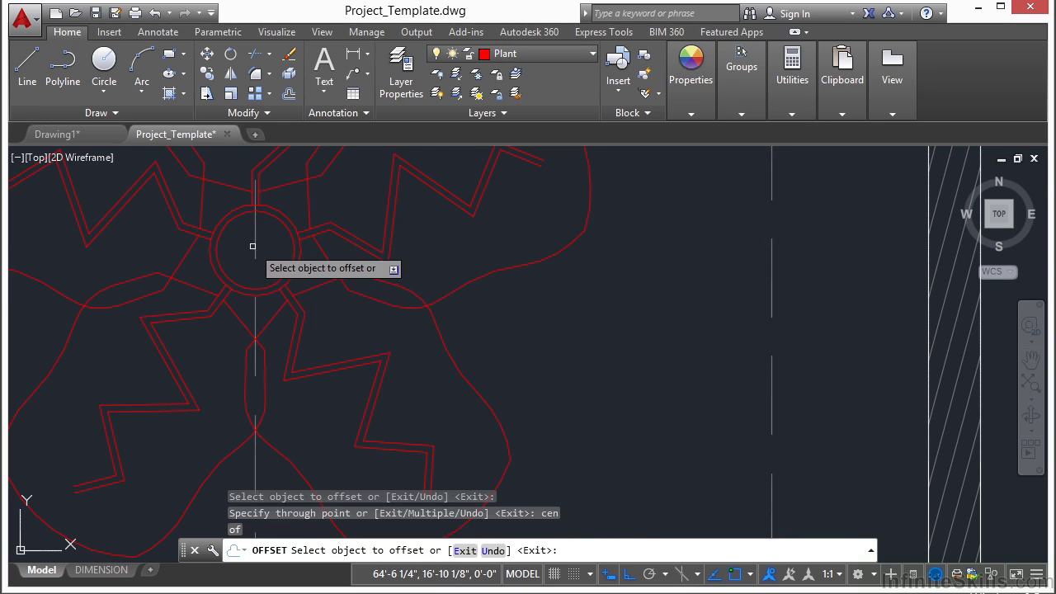
{"action": "key", "text": "Return"}
- Move the plant by its centre to the midpoint of the outer outline's west side
{"action": "scroll", "coordinate": [255, 243], "scroll_direction": "down", "scroll_amount": 3}
{"action": "scroll", "coordinate": [255, 244], "scroll_direction": "down", "scroll_amount": 10}
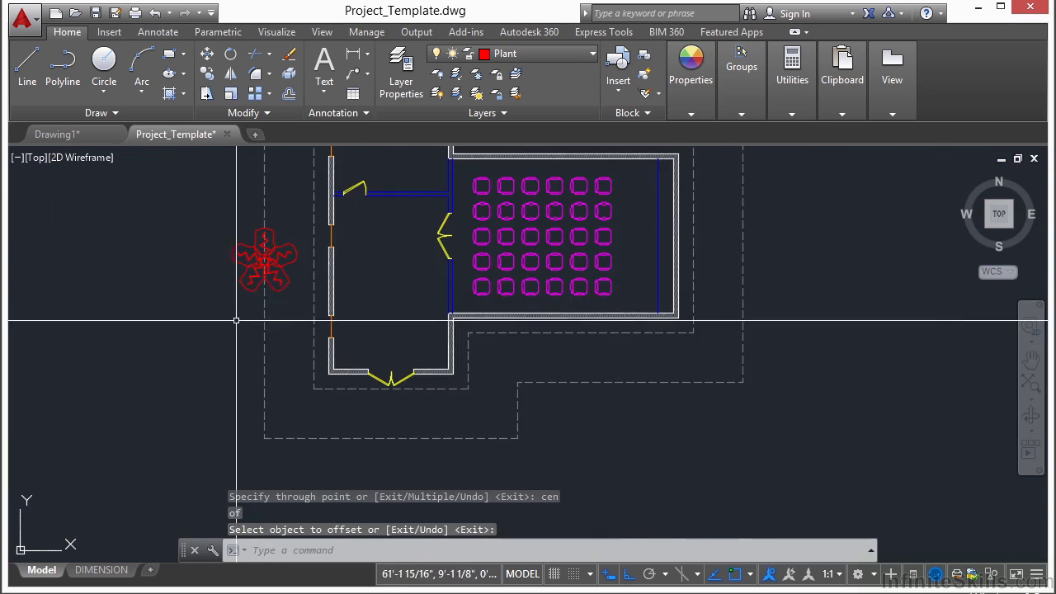
{"action": "middle_click_drag", "start_coordinate": [229, 273], "coordinate": [252, 277]}
{"action": "type", "text": "m"}
{"action": "key", "text": "Return"}
{"action": "scroll", "coordinate": [283, 334], "scroll_direction": "up", "scroll_amount": 4}
{"action": "scroll", "coordinate": [283, 334], "scroll_direction": "up", "scroll_amount": 2}
{"action": "left_click", "coordinate": [285, 334]}
{"action": "key", "text": "Return"}
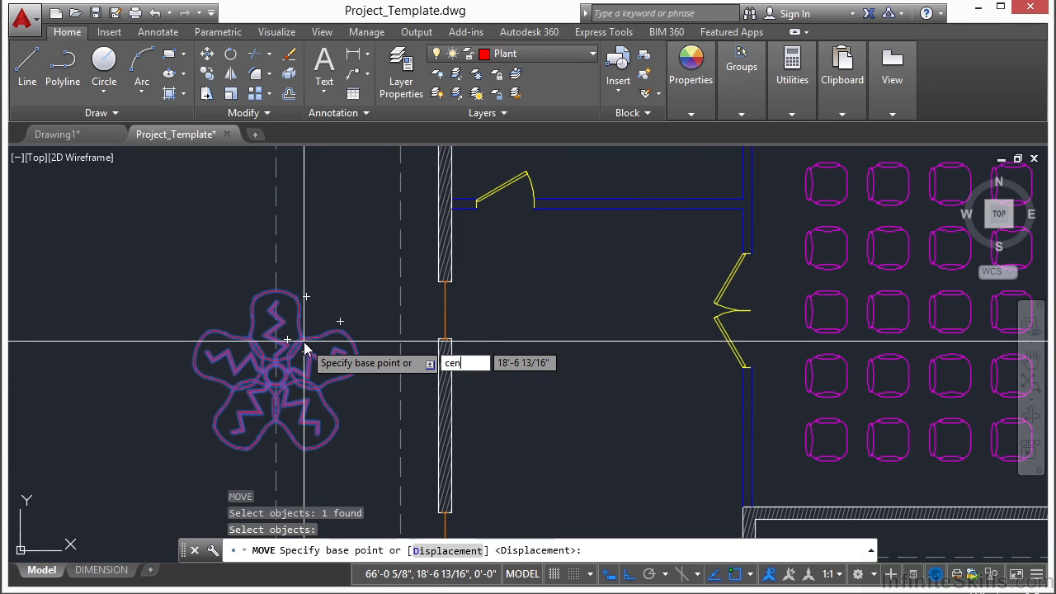
{"action": "key", "text": "Return"}
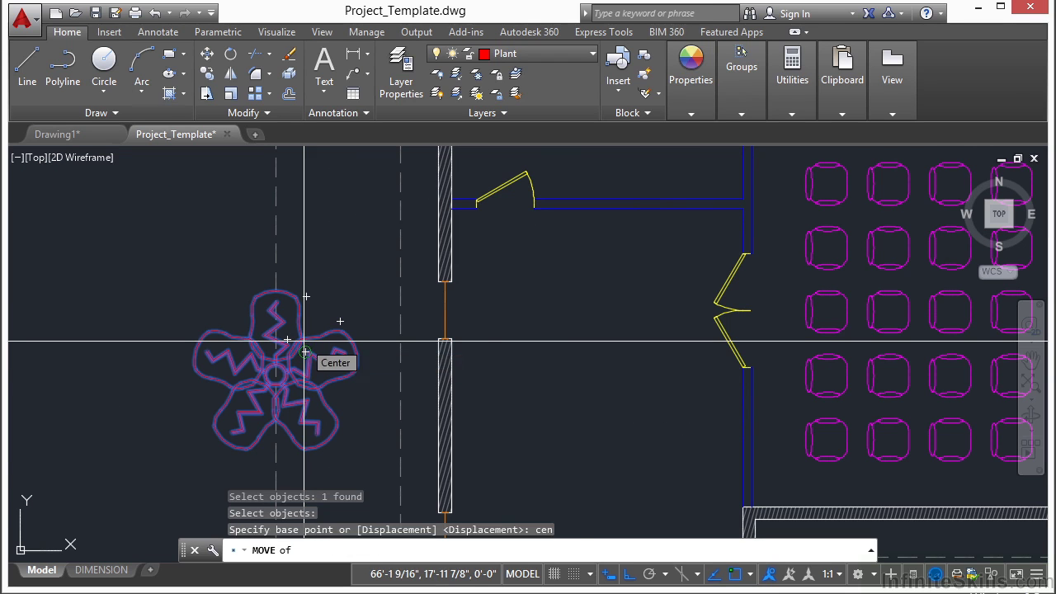
{"action": "scroll", "coordinate": [276, 363], "scroll_direction": "up", "scroll_amount": 5}
{"action": "left_click", "coordinate": [298, 406]}
{"action": "scroll", "coordinate": [322, 372], "scroll_direction": "down", "scroll_amount": 5}
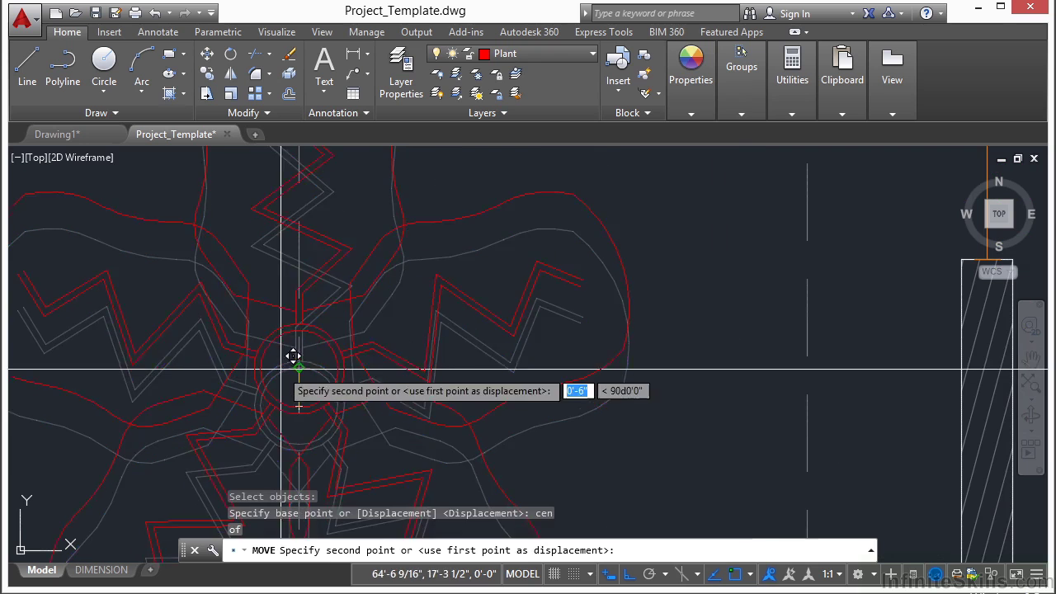
{"action": "type", "text": "mid"}
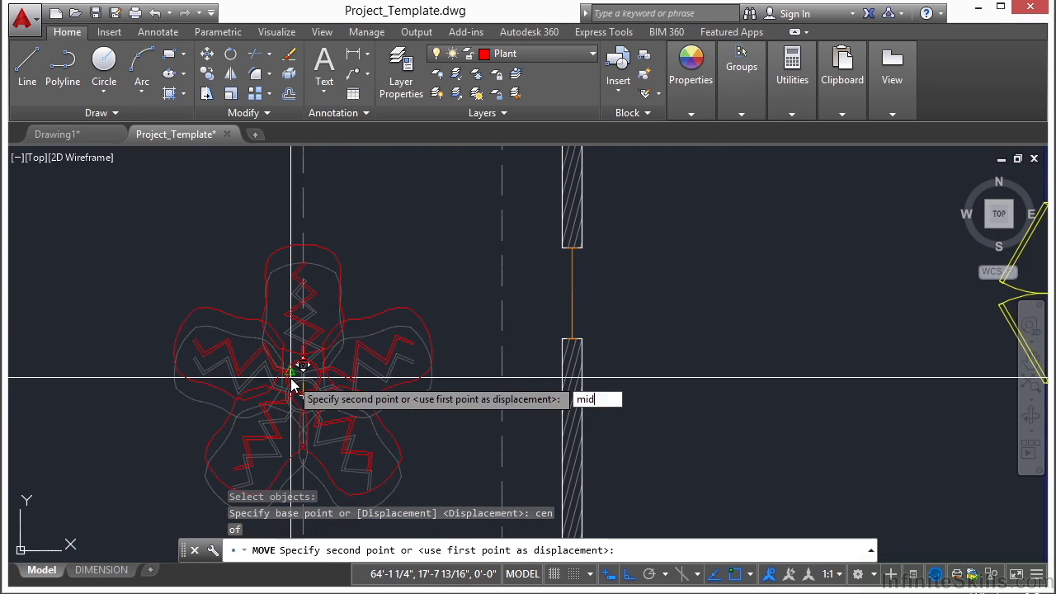
{"action": "key", "text": "Return"}
{"action": "scroll", "coordinate": [296, 372], "scroll_direction": "down", "scroll_amount": 4}
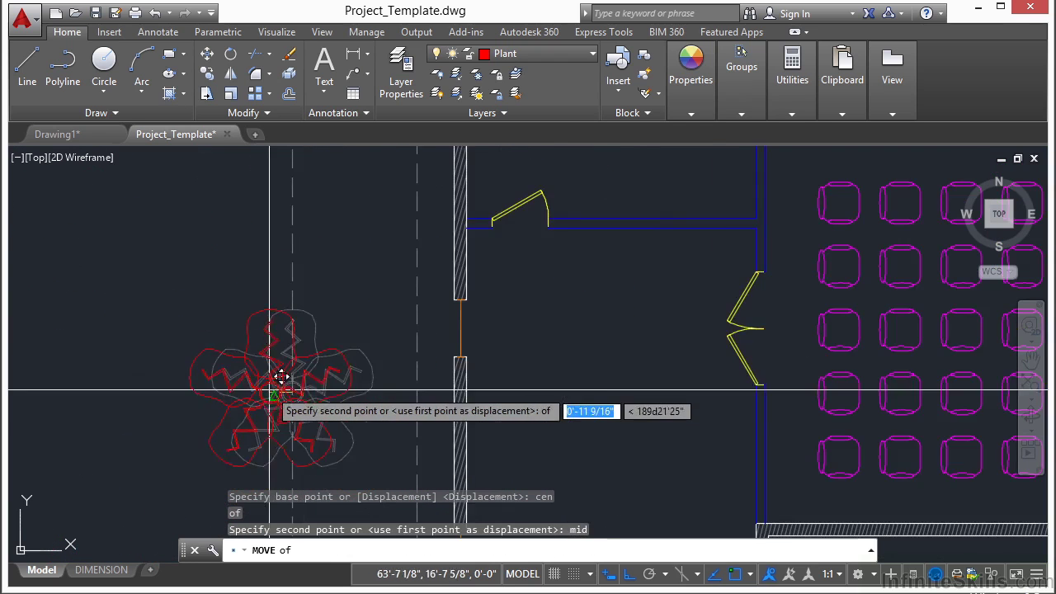
{"action": "left_click", "coordinate": [393, 341]}
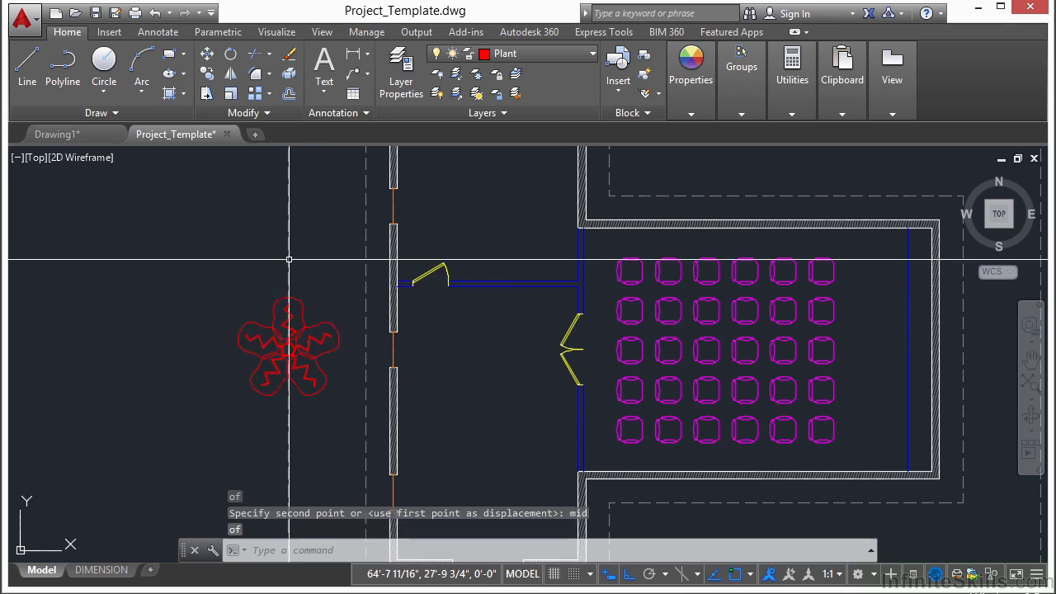
- Try a path array of the plant along the closed outer outline and undo it
{"action": "scroll", "coordinate": [346, 334], "scroll_direction": "down", "scroll_amount": 4}
{"action": "scroll", "coordinate": [347, 335], "scroll_direction": "up", "scroll_amount": 4}
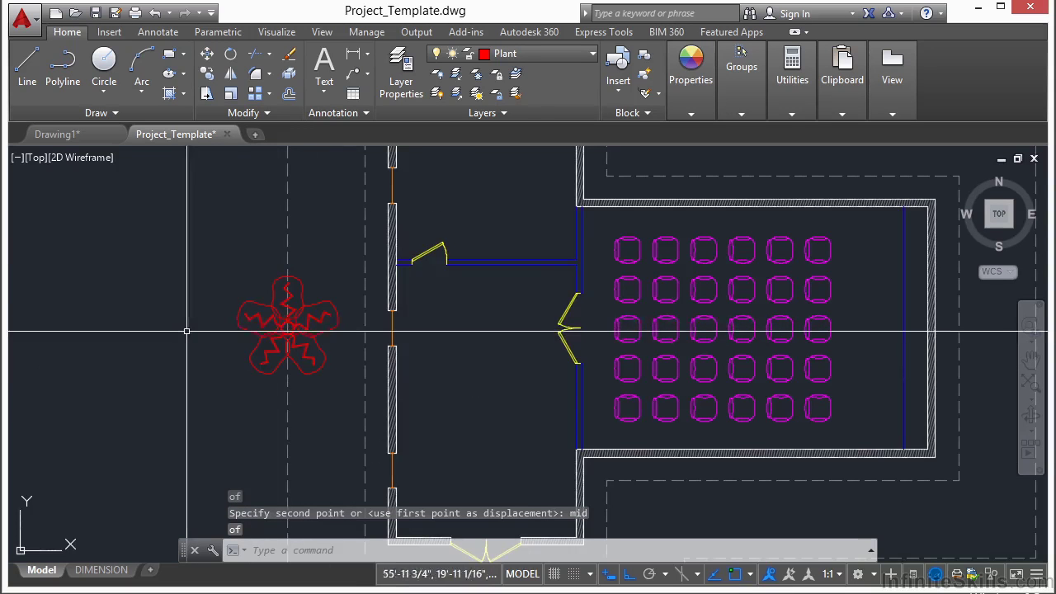
{"action": "scroll", "coordinate": [239, 326], "scroll_direction": "down", "scroll_amount": 2}
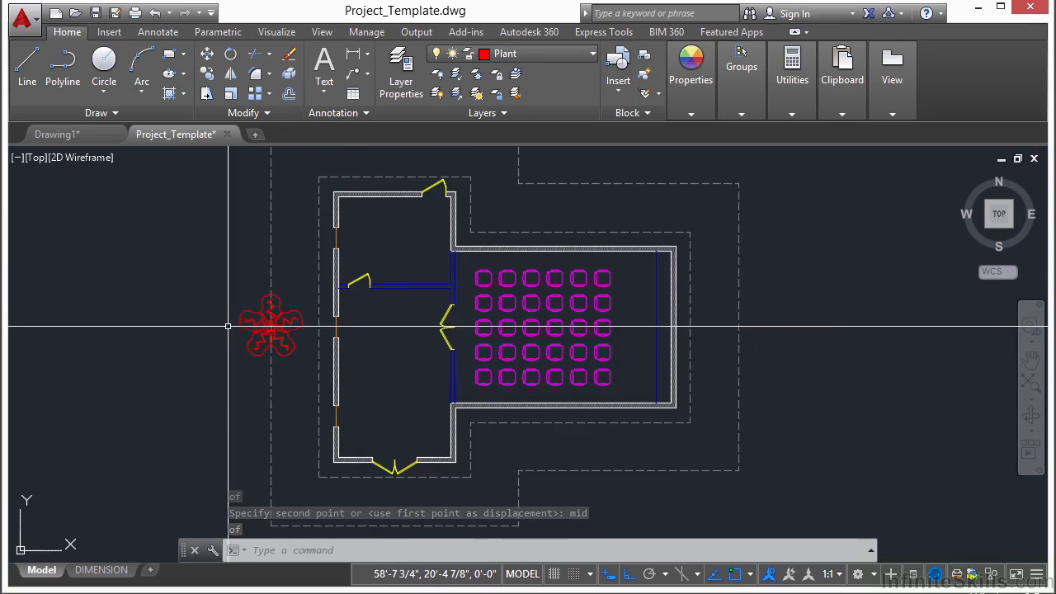
{"action": "scroll", "coordinate": [289, 328], "scroll_direction": "down", "scroll_amount": 2}
{"action": "key", "text": "Escape"}
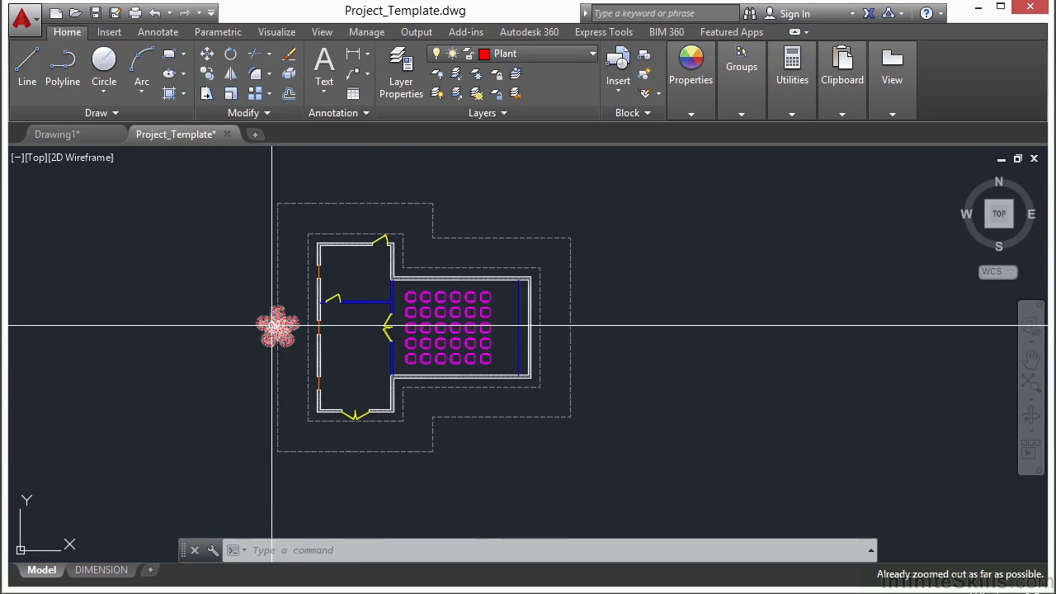
{"action": "middle_click_drag", "start_coordinate": [196, 312], "coordinate": [319, 318]}
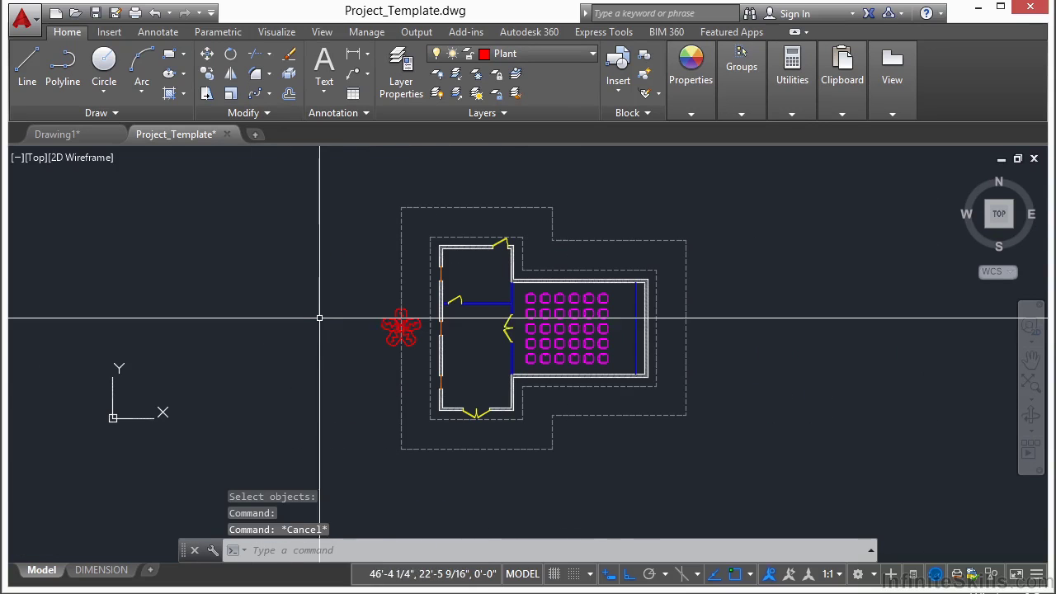
{"action": "left_click", "coordinate": [271, 95]}
{"action": "left_click", "coordinate": [306, 163]}
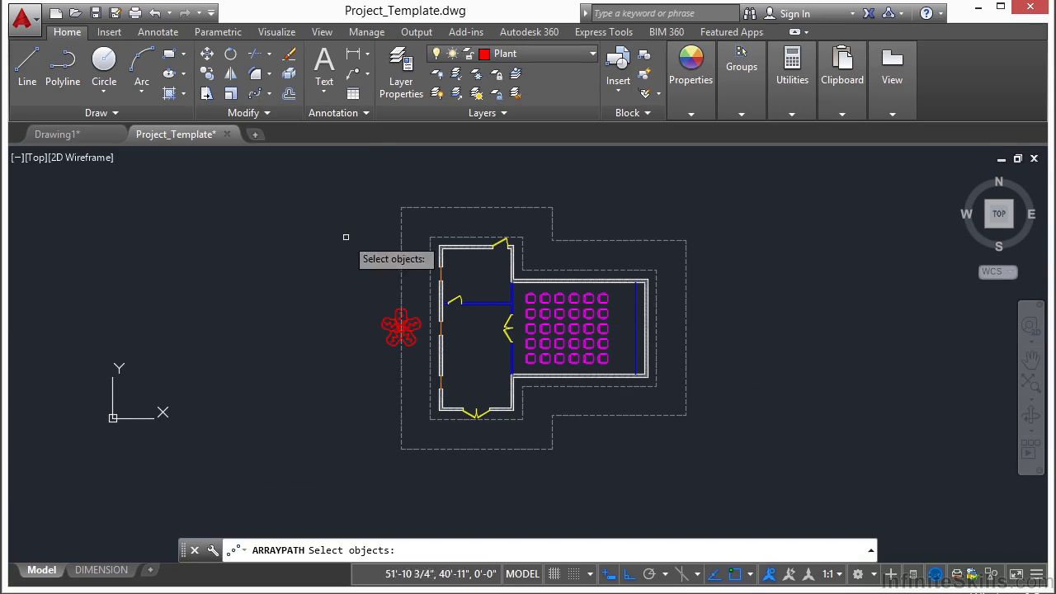
{"action": "left_click", "coordinate": [385, 325]}
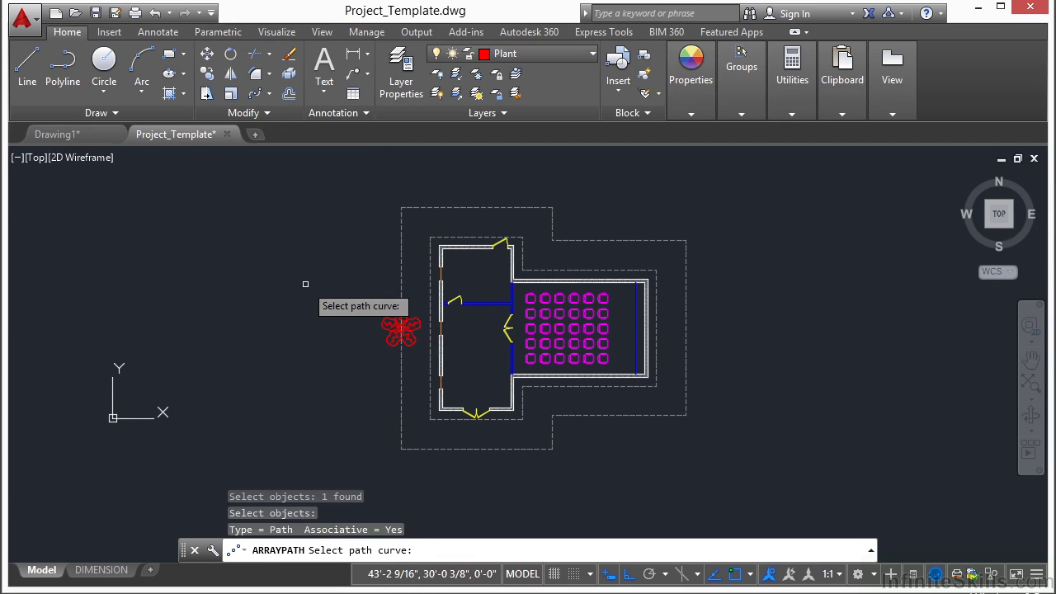
{"action": "left_click", "coordinate": [403, 271]}
{"action": "scroll", "coordinate": [471, 288], "scroll_direction": "down", "scroll_amount": 2}
{"action": "scroll", "coordinate": [518, 272], "scroll_direction": "up", "scroll_amount": 1}
{"action": "key", "text": "Escape"}
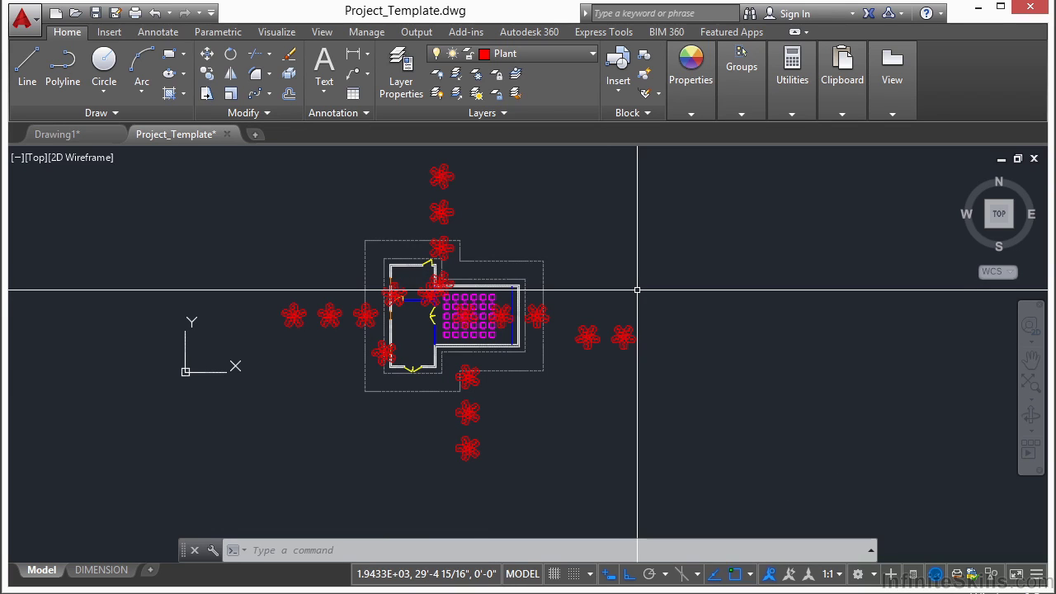
{"action": "key", "text": "ctrl+z"}
- Trim away the part of the outer outline inside the plant's inner centre circle to open the path there
{"action": "scroll", "coordinate": [417, 322], "scroll_direction": "up", "scroll_amount": 3}
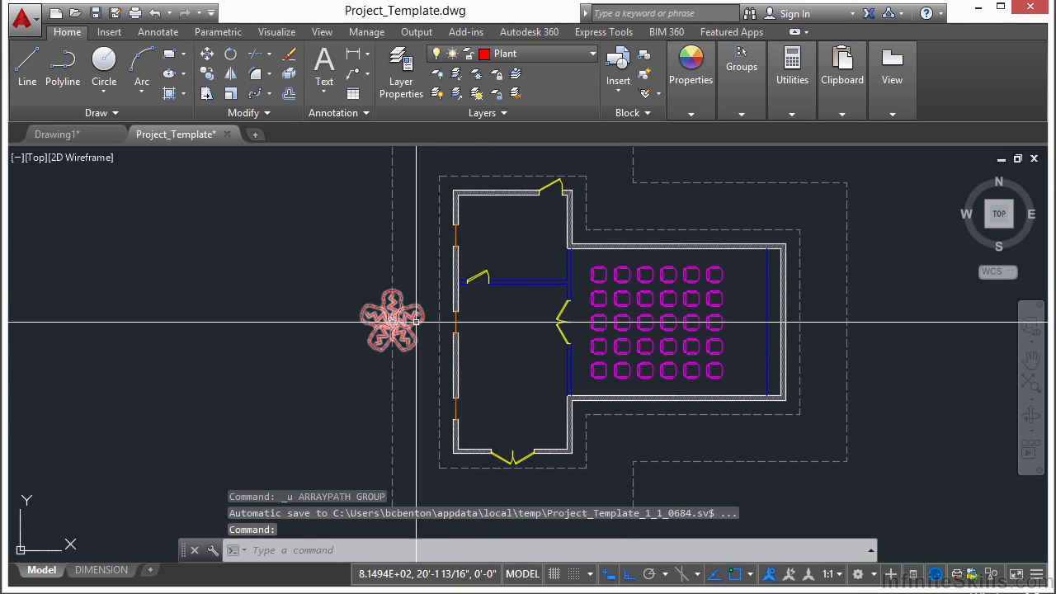
{"action": "type", "text": "tr"}
{"action": "key", "text": "Return"}
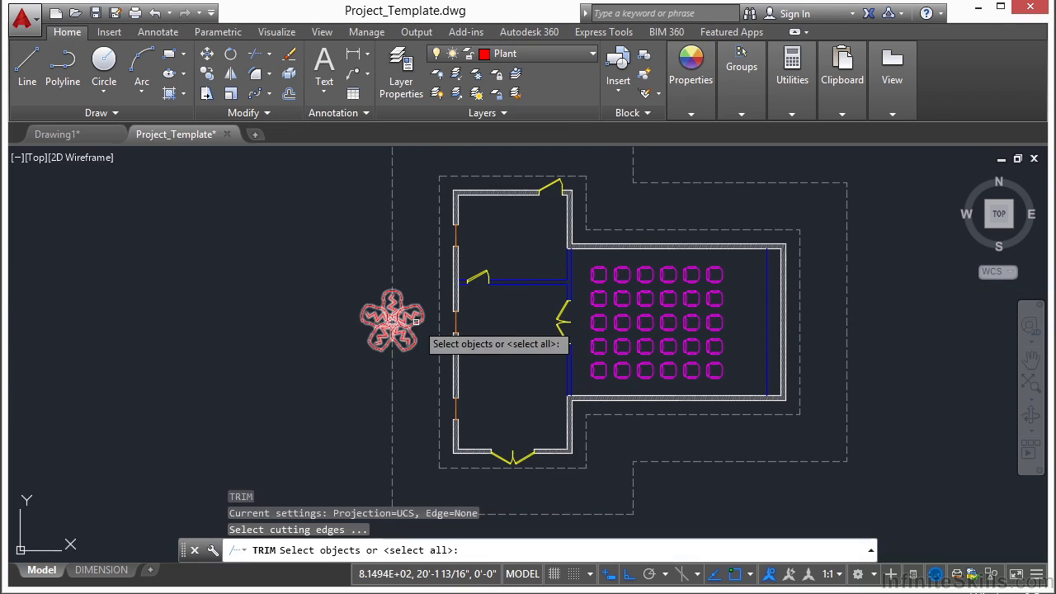
{"action": "scroll", "coordinate": [401, 323], "scroll_direction": "up", "scroll_amount": 4}
{"action": "scroll", "coordinate": [400, 323], "scroll_direction": "up", "scroll_amount": 5}
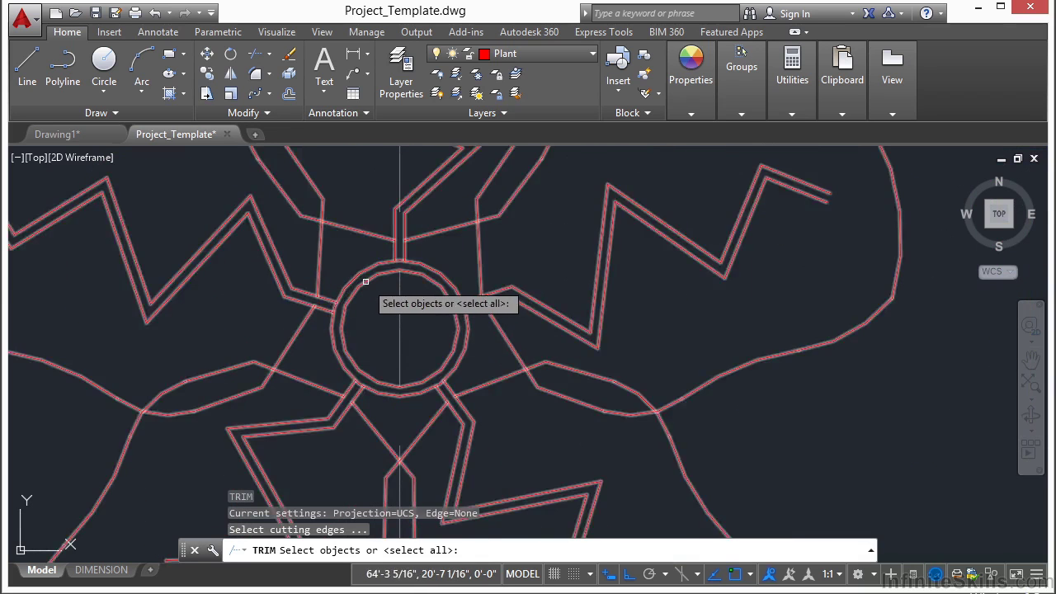
{"action": "left_click", "coordinate": [366, 282]}
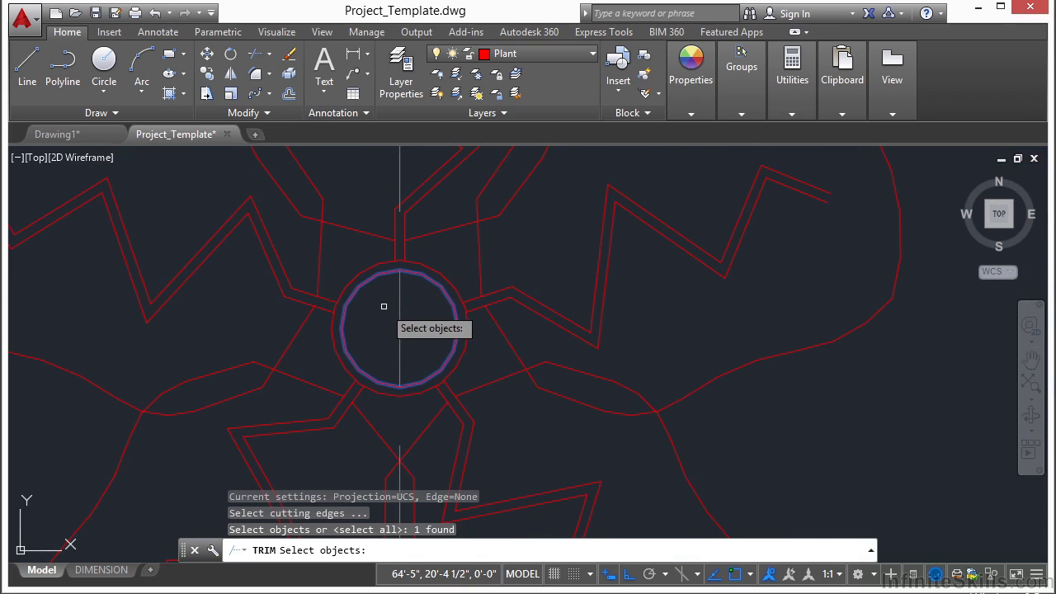
{"action": "key", "text": "Return"}
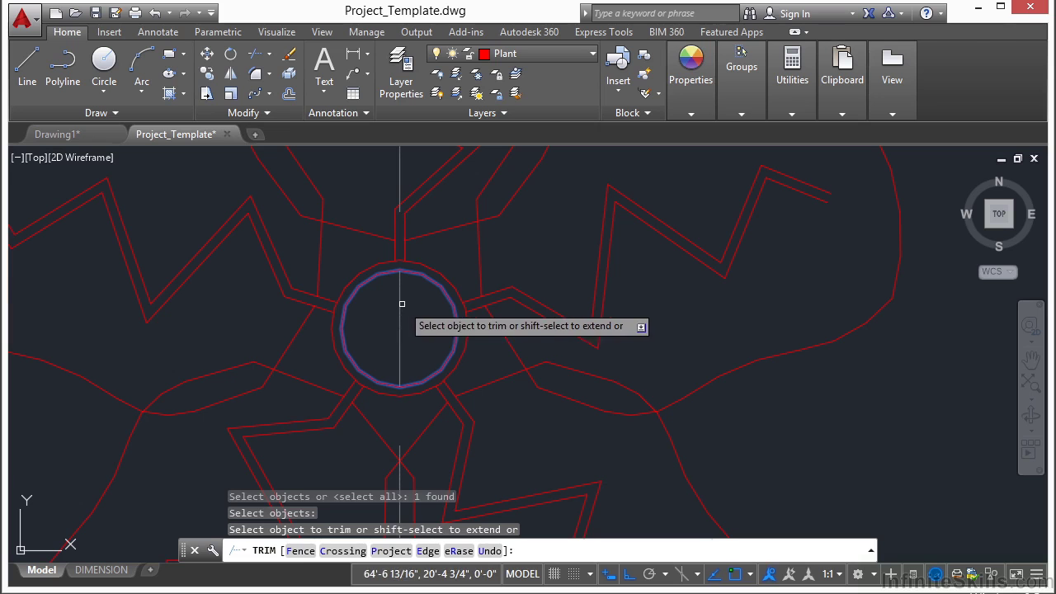
{"action": "left_click", "coordinate": [400, 304]}
{"action": "key", "text": "Return"}
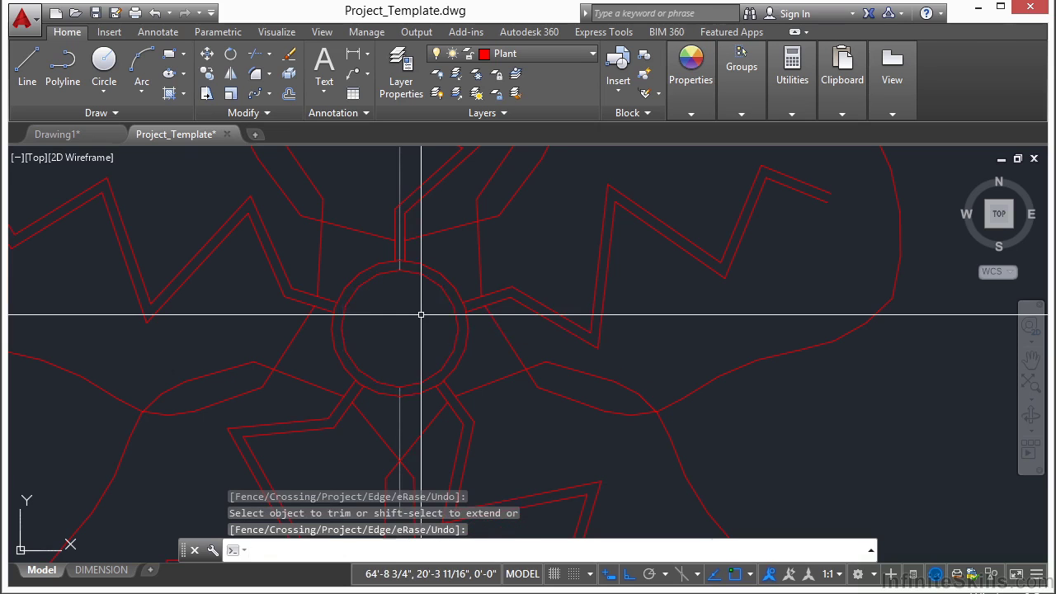
{"action": "left_click", "coordinate": [395, 338]}
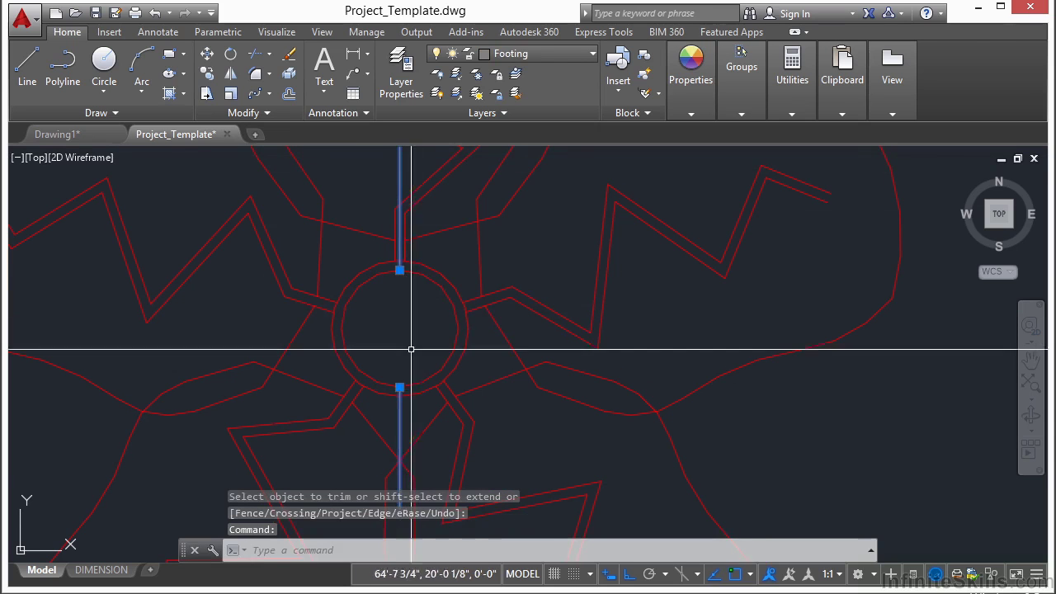
{"action": "key", "text": "Escape"}
{"action": "key", "text": "Escape"}
- Create a path array of the plant along the trimmed outer outline
{"action": "scroll", "coordinate": [380, 326], "scroll_direction": "down", "scroll_amount": 6}
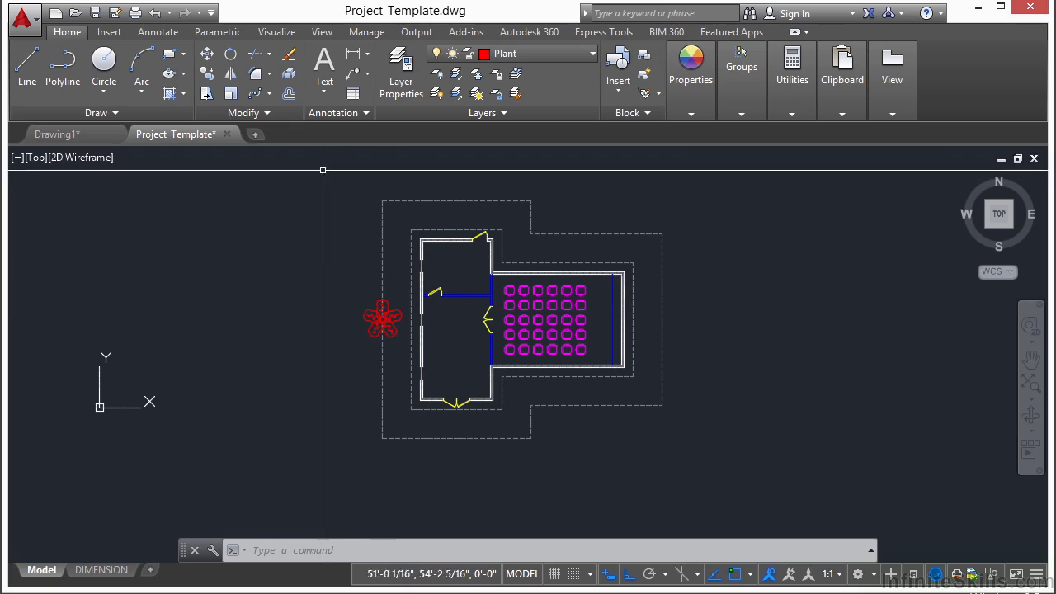
{"action": "left_click", "coordinate": [255, 94]}
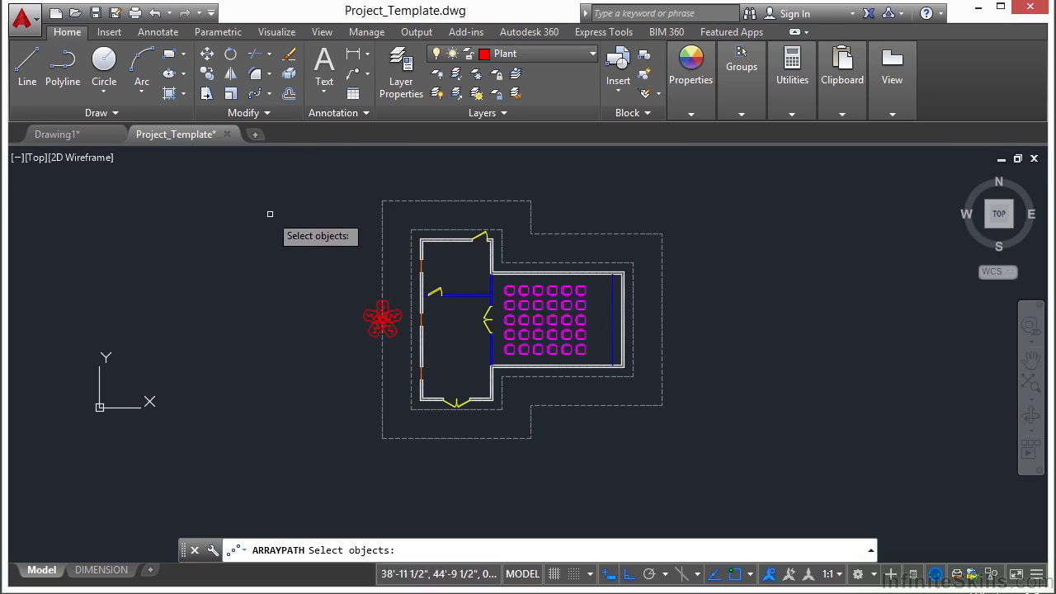
{"action": "left_click", "coordinate": [368, 315]}
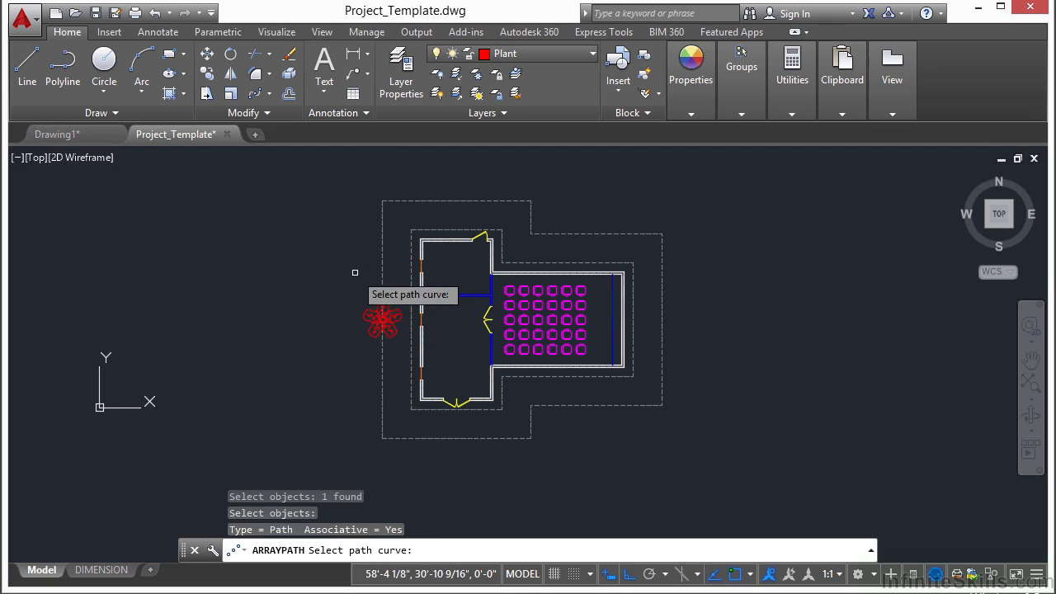
{"action": "left_click", "coordinate": [383, 276]}
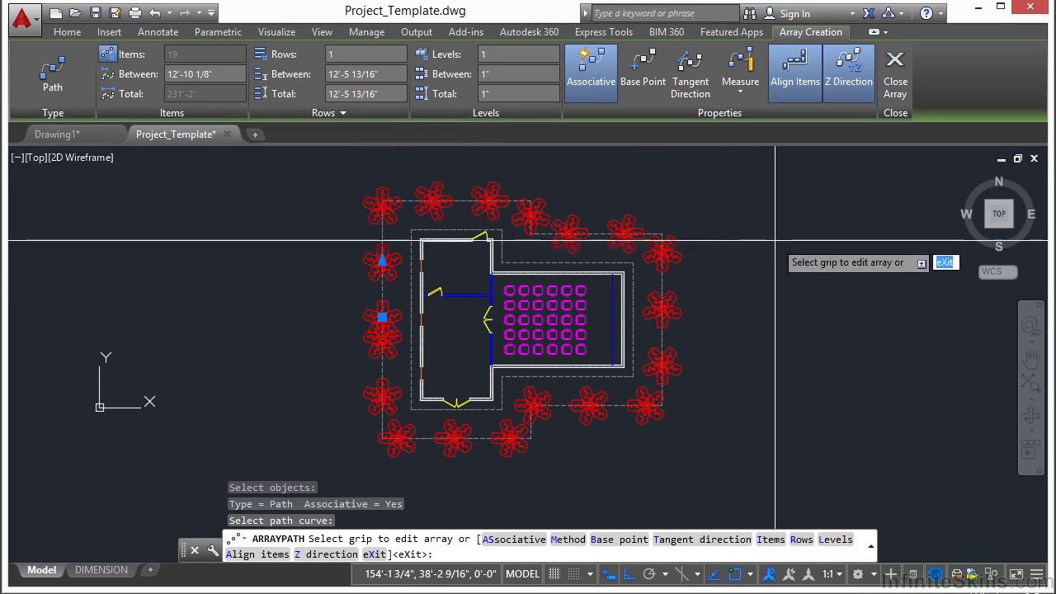
- Switch the plant array to the Divide method and set its item count to 15
{"action": "left_click", "coordinate": [743, 92]}
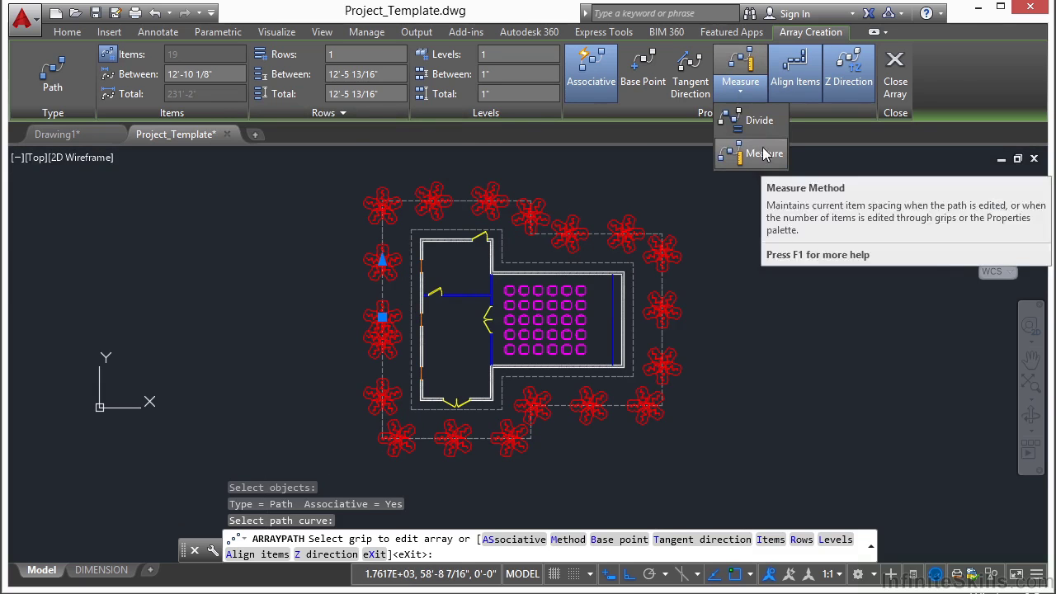
{"action": "left_click", "coordinate": [755, 121]}
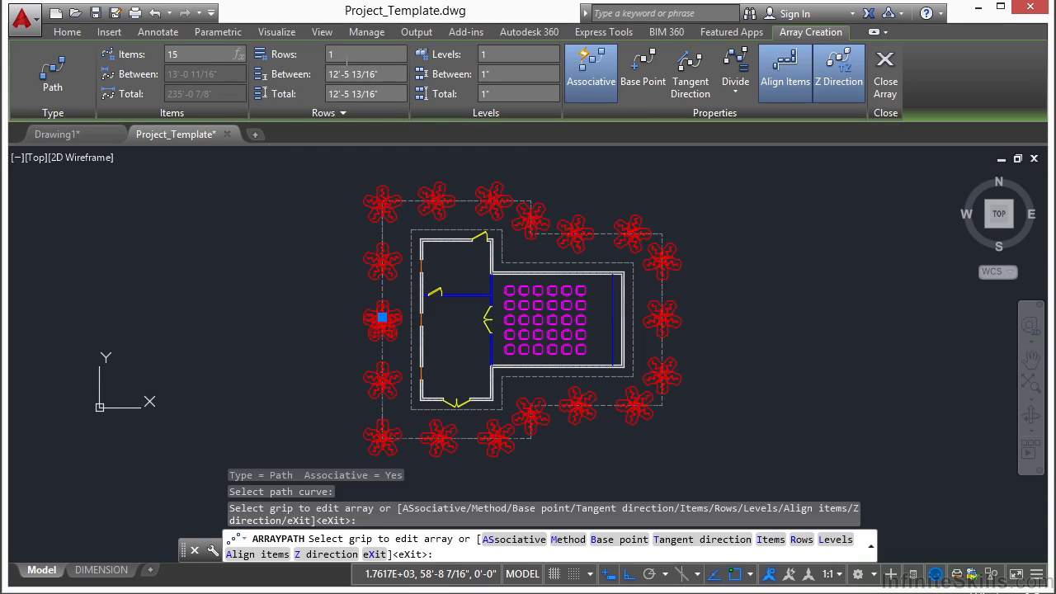
{"action": "key", "text": "Return"}
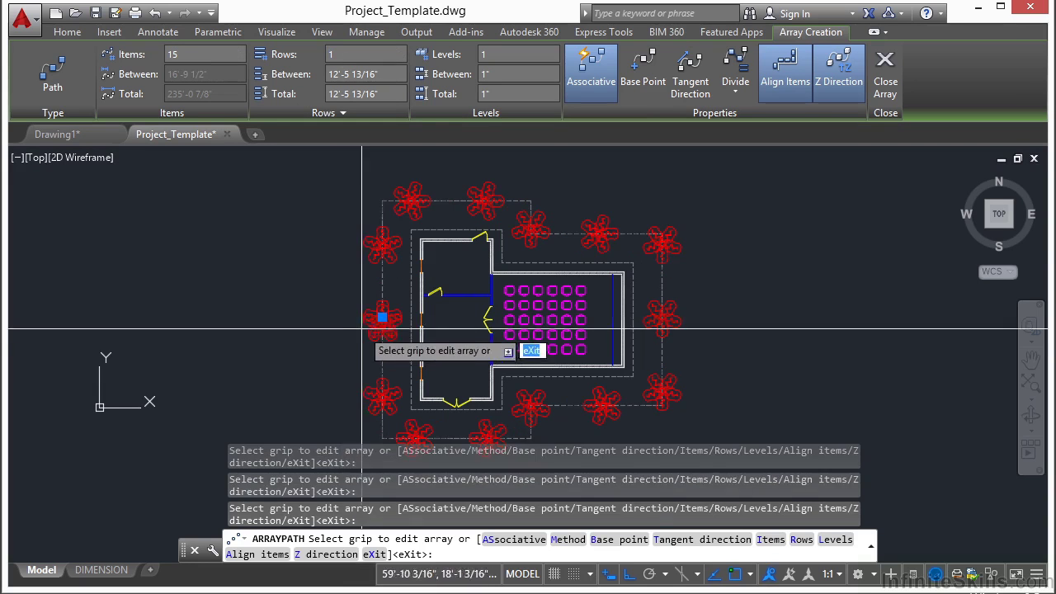
- Check the overlapping plants at the path's start on the building's west side and finish the plant path array
{"action": "scroll", "coordinate": [349, 328], "scroll_direction": "up", "scroll_amount": 5}
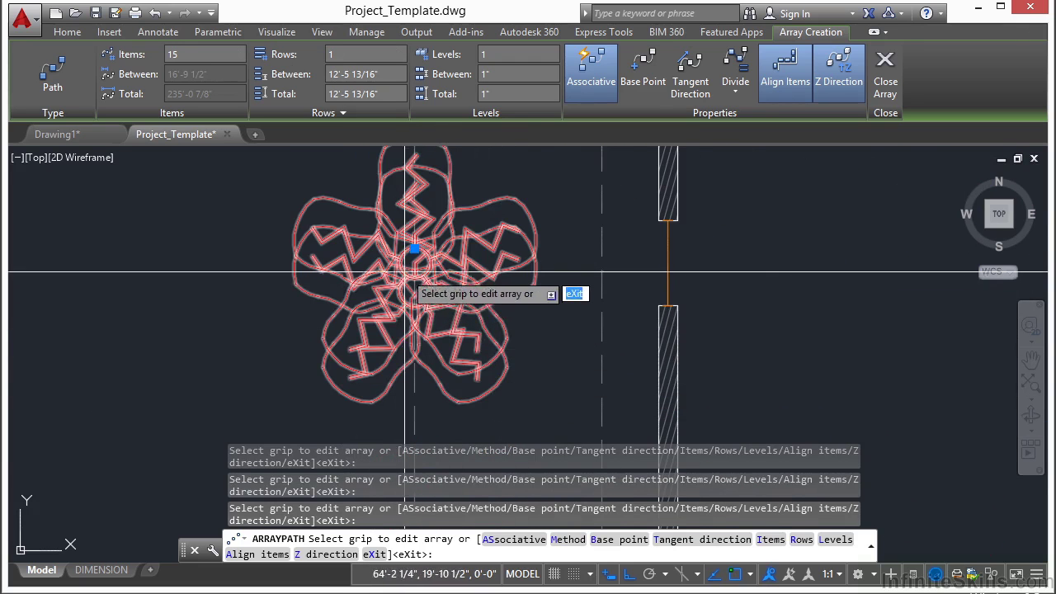
{"action": "scroll", "coordinate": [408, 245], "scroll_direction": "up", "scroll_amount": 3}
{"action": "scroll", "coordinate": [405, 288], "scroll_direction": "down", "scroll_amount": 7}
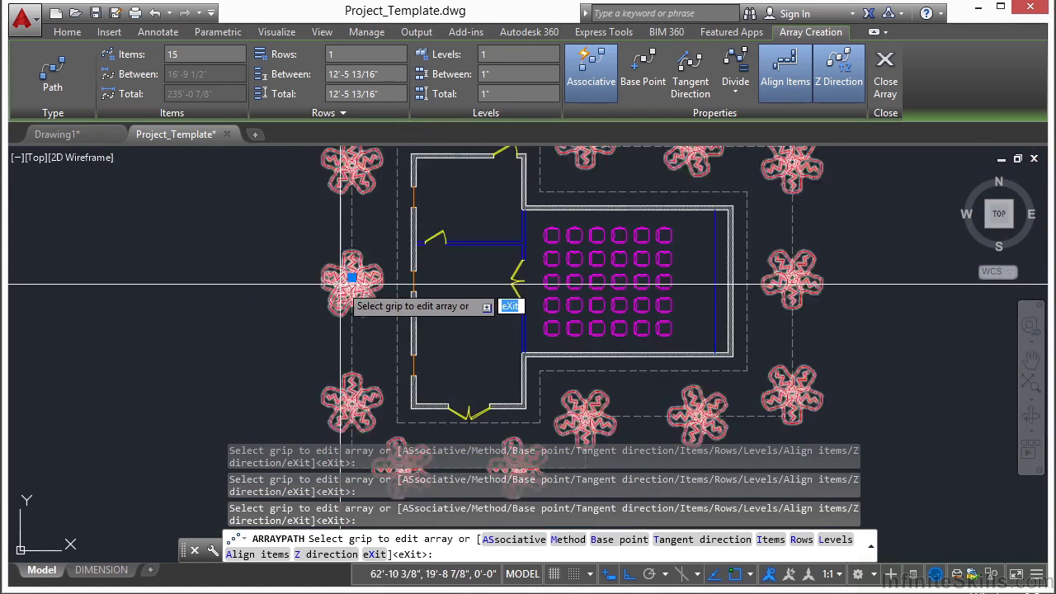
{"action": "scroll", "coordinate": [340, 287], "scroll_direction": "down", "scroll_amount": 4}
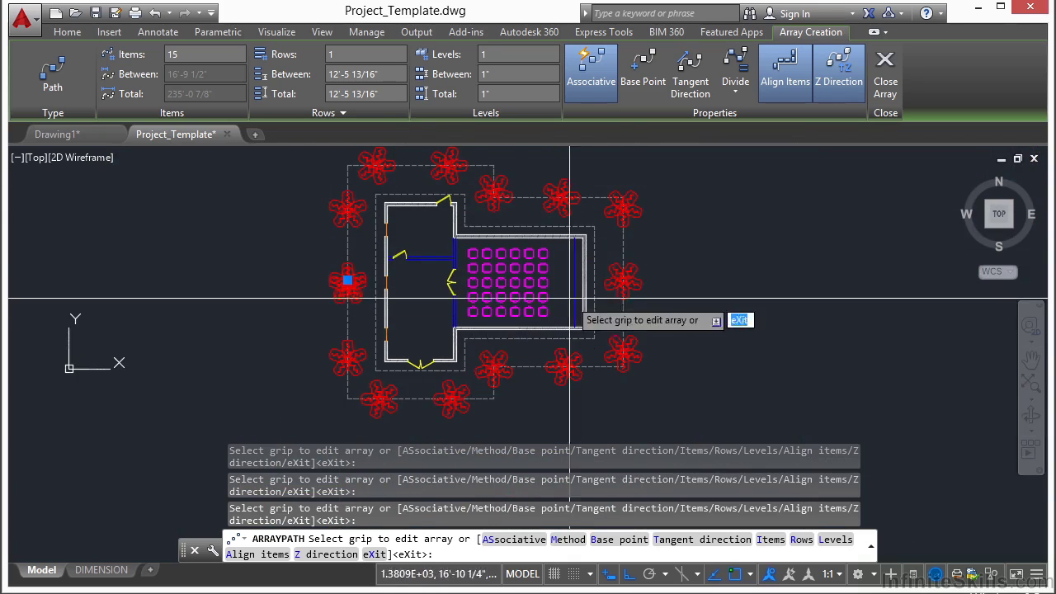
{"action": "left_click", "coordinate": [887, 84]}
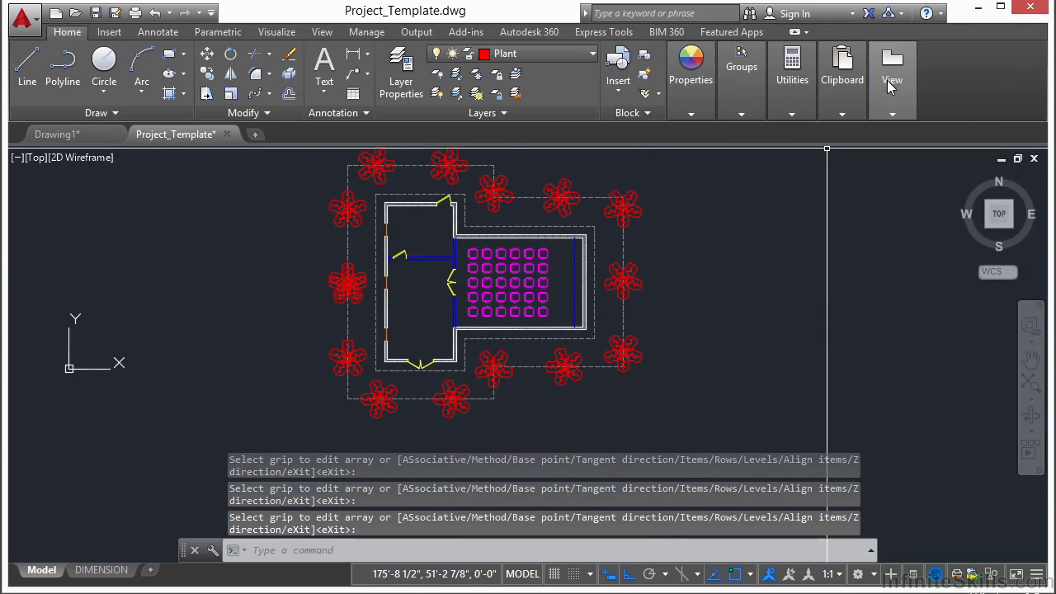
- Explode the plant path array into individual plant blocks
{"action": "type", "text": "x"}
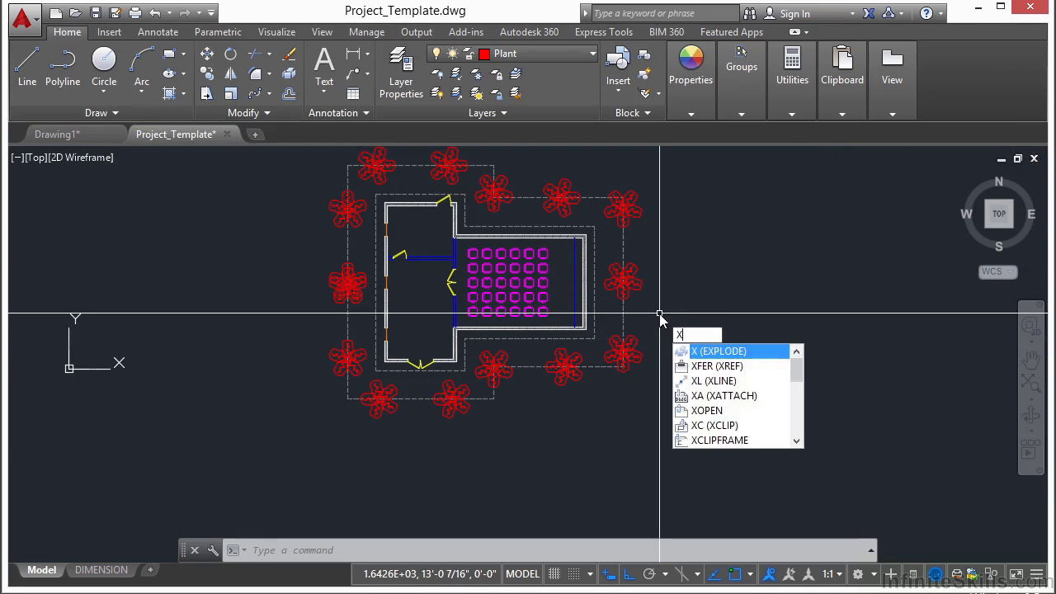
{"action": "key", "text": "Return"}
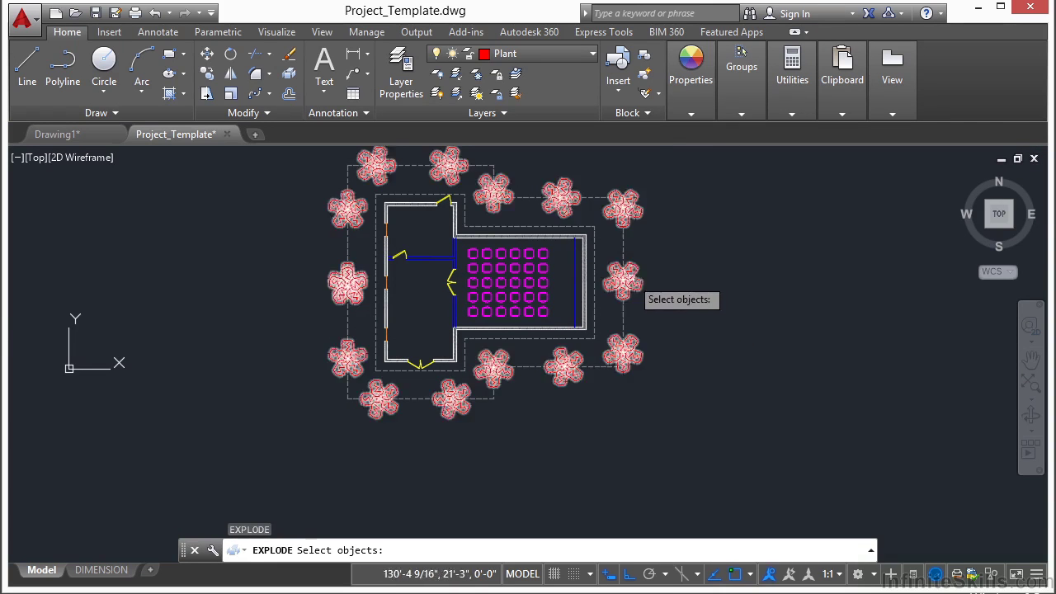
{"action": "left_click", "coordinate": [624, 282]}
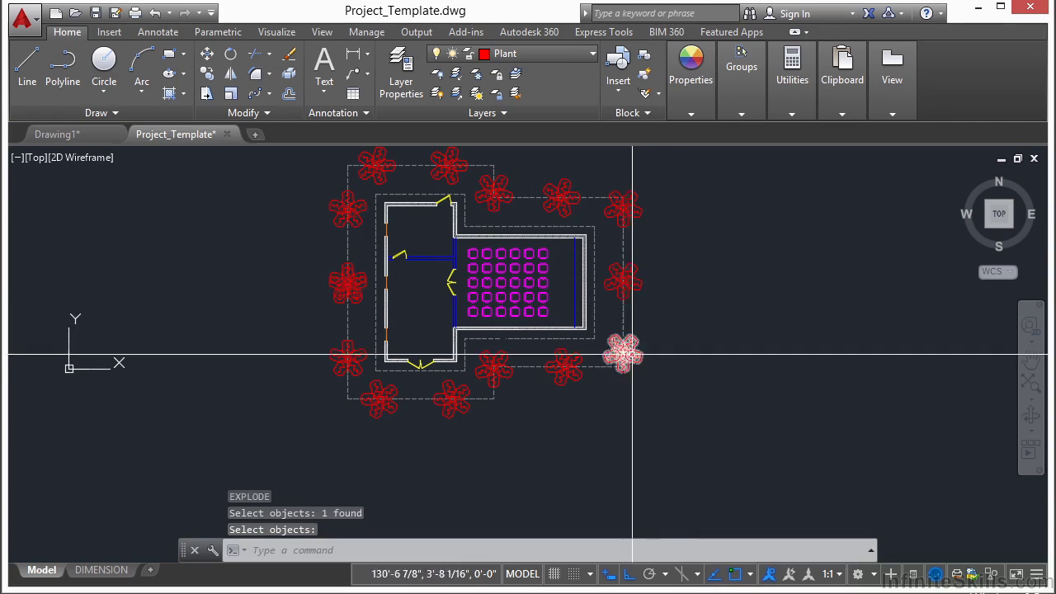
- Erase the duplicate plant block that overlaps another at the middle of the building's west side
{"action": "scroll", "coordinate": [313, 292], "scroll_direction": "up", "scroll_amount": 5}
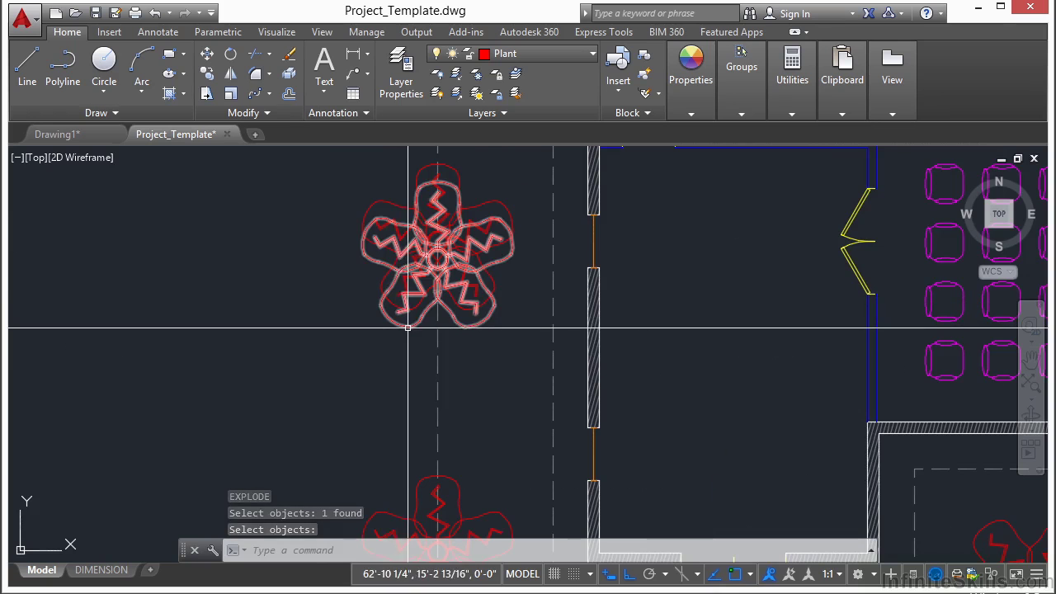
{"action": "key", "text": "Return"}
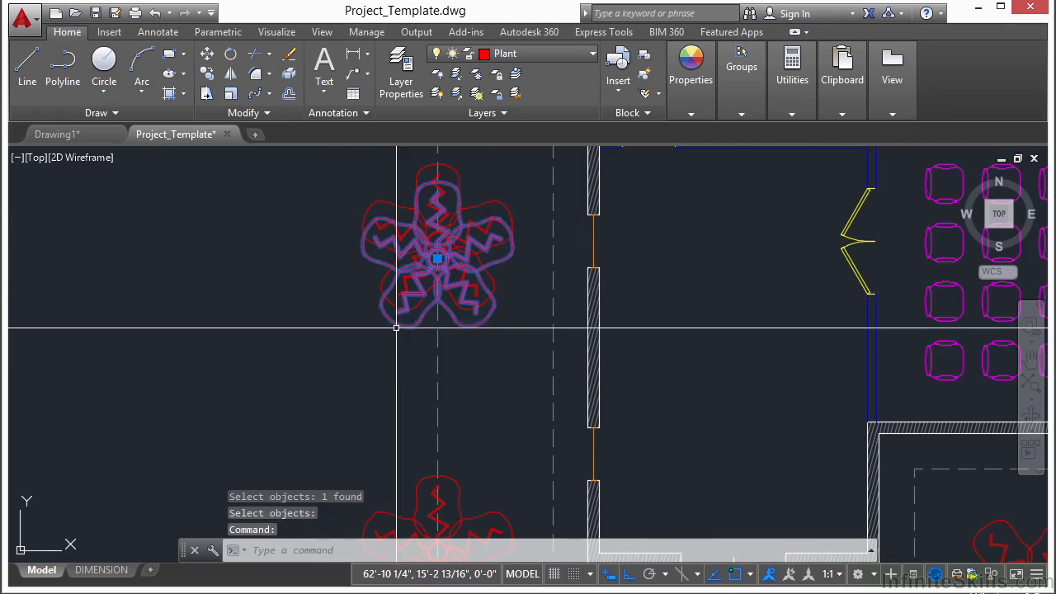
{"action": "right_click", "coordinate": [270, 341]}
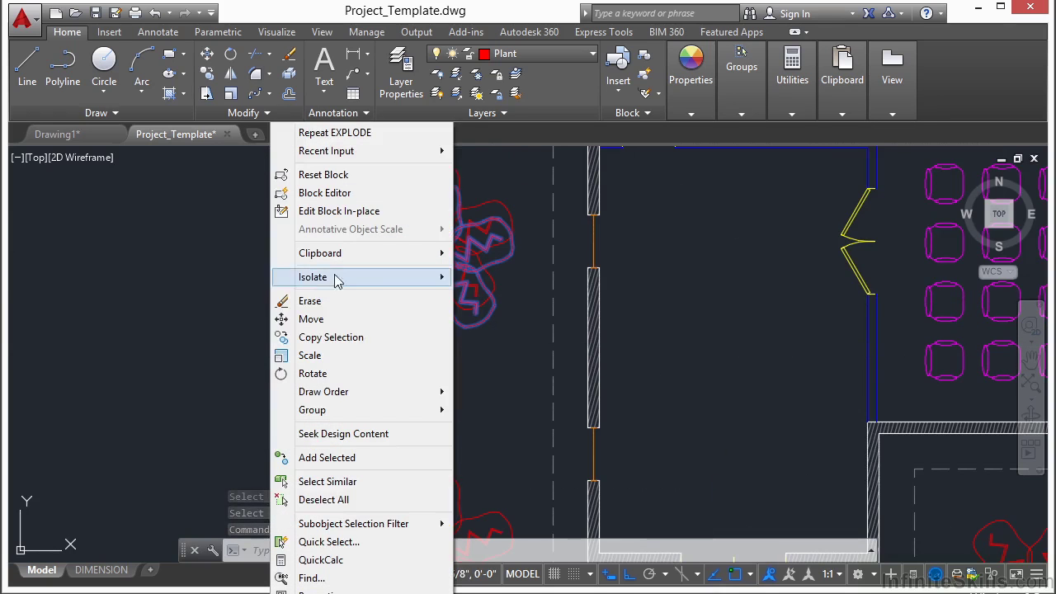
{"action": "left_click", "coordinate": [329, 302]}
- Erase the dashed outer outline that served as the path for the plants
{"action": "left_click", "coordinate": [463, 344]}
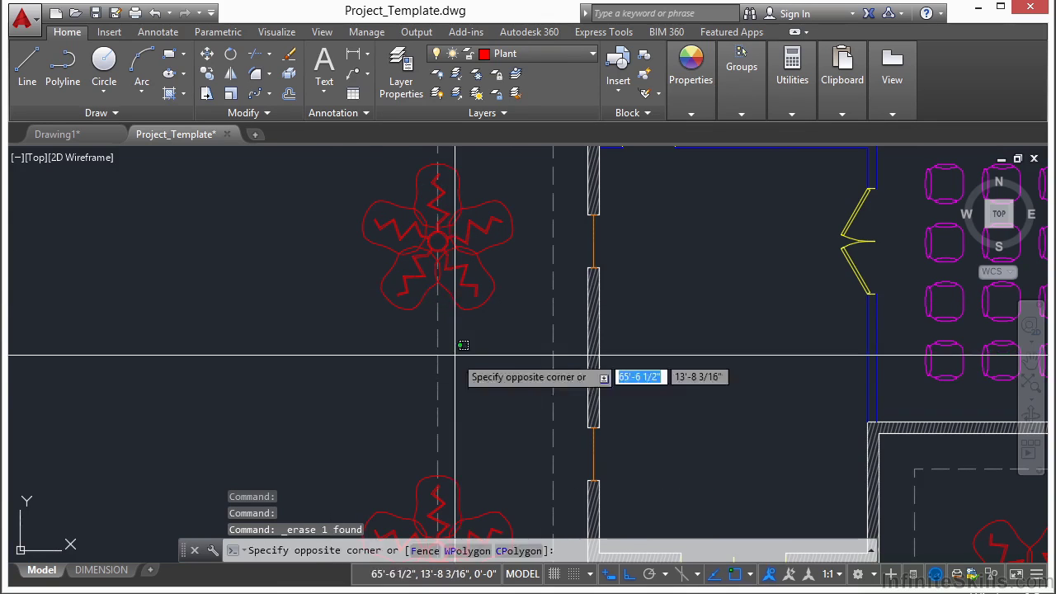
{"action": "left_click", "coordinate": [358, 462]}
{"action": "right_click", "coordinate": [290, 343]}
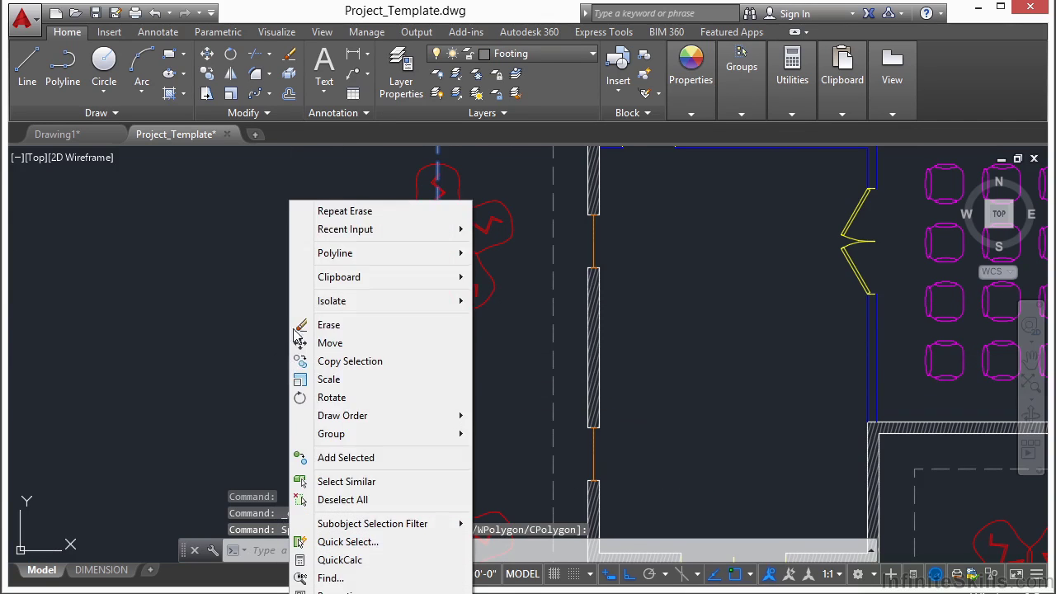
{"action": "left_click", "coordinate": [358, 326]}
{"action": "left_click", "coordinate": [358, 326]}
{"action": "key", "text": "Escape"}
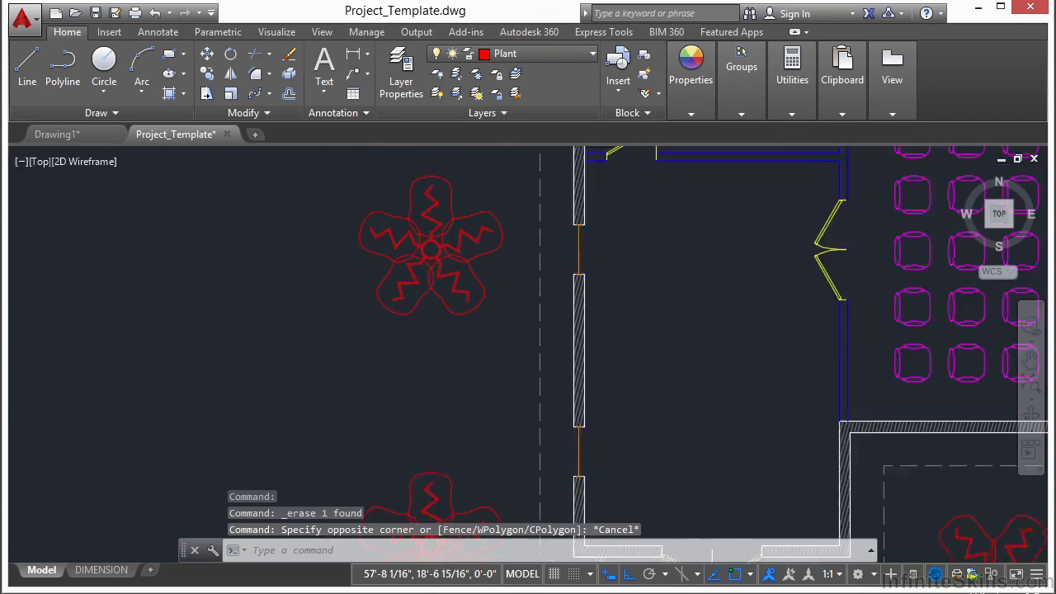
- Examine the whole floor plan, including the rooms, chair array, footing outline and surrounding plants
{"action": "scroll", "coordinate": [427, 240], "scroll_direction": "down", "scroll_amount": 5}
{"action": "middle_click", "coordinate": [426, 240]}
{"action": "middle_click", "coordinate": [426, 240]}
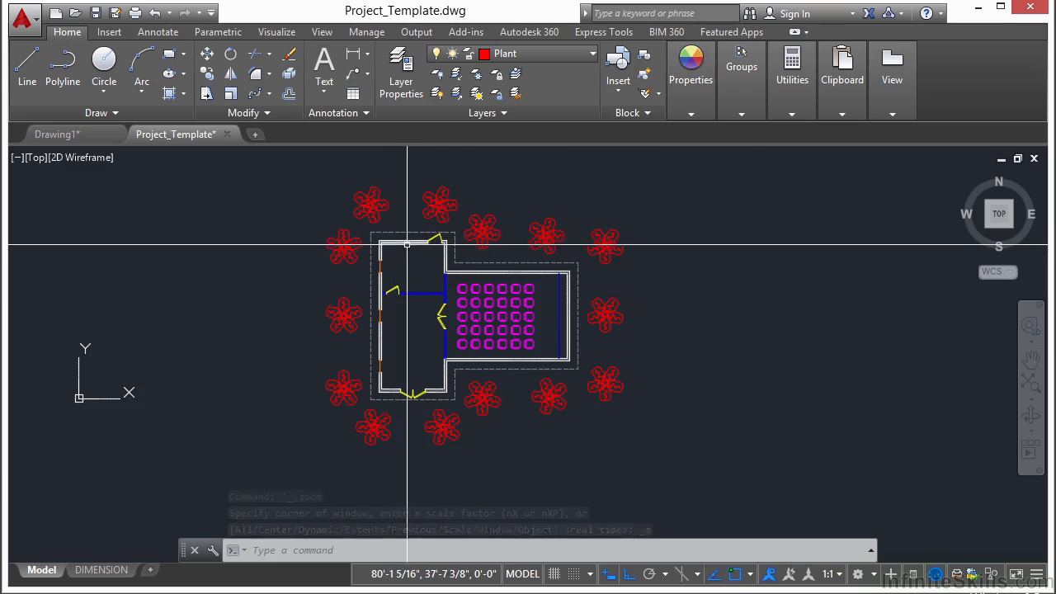
{"action": "scroll", "coordinate": [406, 245], "scroll_direction": "up", "scroll_amount": 5}
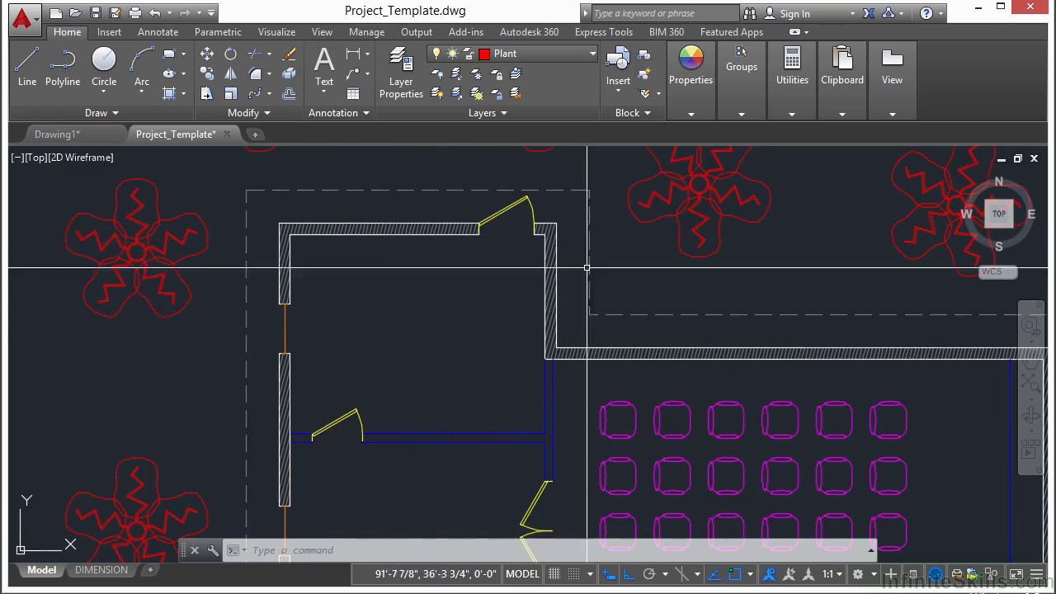
{"action": "middle_click_drag", "start_coordinate": [448, 424], "coordinate": [439, 288]}
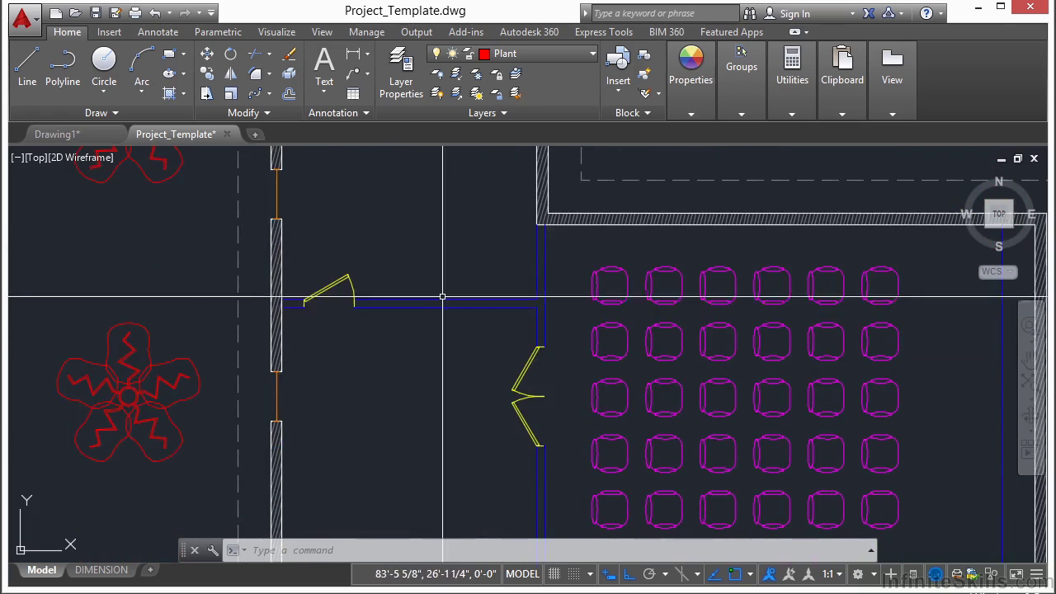
{"action": "scroll", "coordinate": [462, 305], "scroll_direction": "up", "scroll_amount": 2}
{"action": "scroll", "coordinate": [431, 299], "scroll_direction": "down", "scroll_amount": 4}
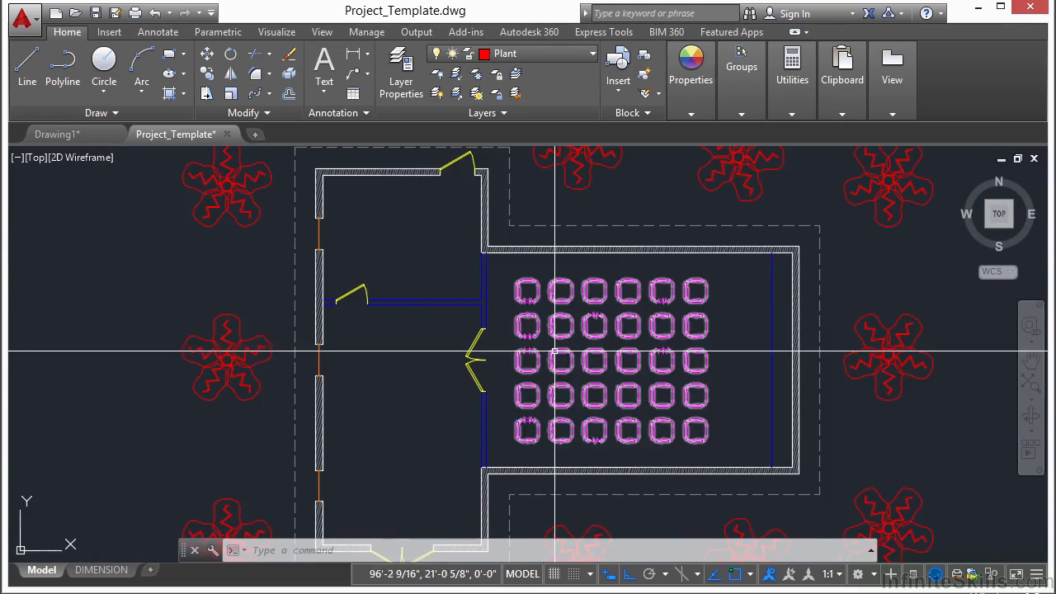
{"action": "scroll", "coordinate": [471, 287], "scroll_direction": "down", "scroll_amount": 3}
{"action": "scroll", "coordinate": [487, 271], "scroll_direction": "up", "scroll_amount": 1}
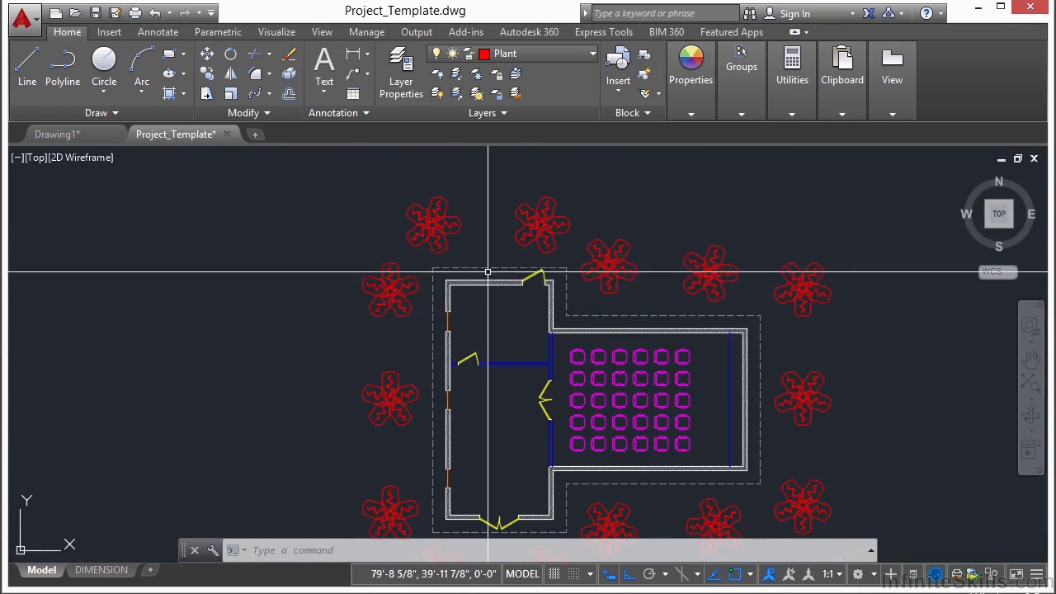
{"action": "scroll", "coordinate": [477, 266], "scroll_direction": "down", "scroll_amount": 2}
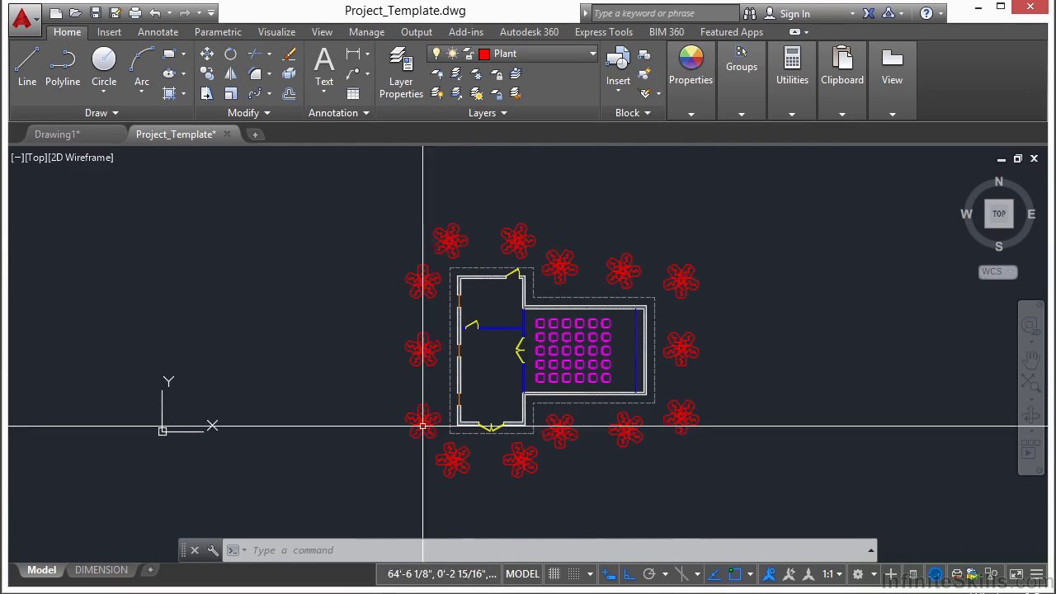
{"action": "middle_click_drag", "start_coordinate": [492, 358], "coordinate": [422, 343]}
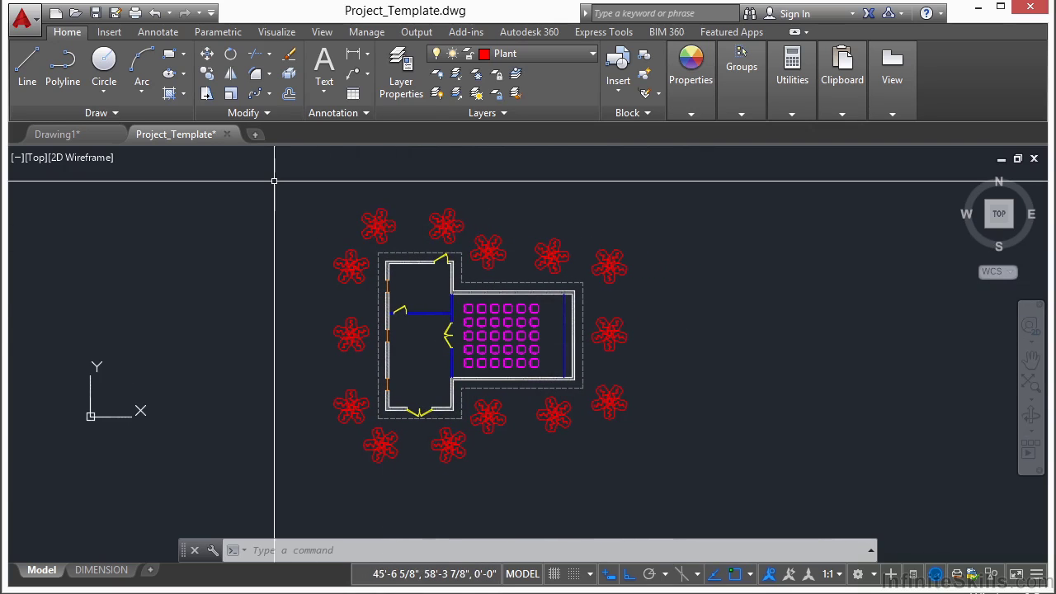